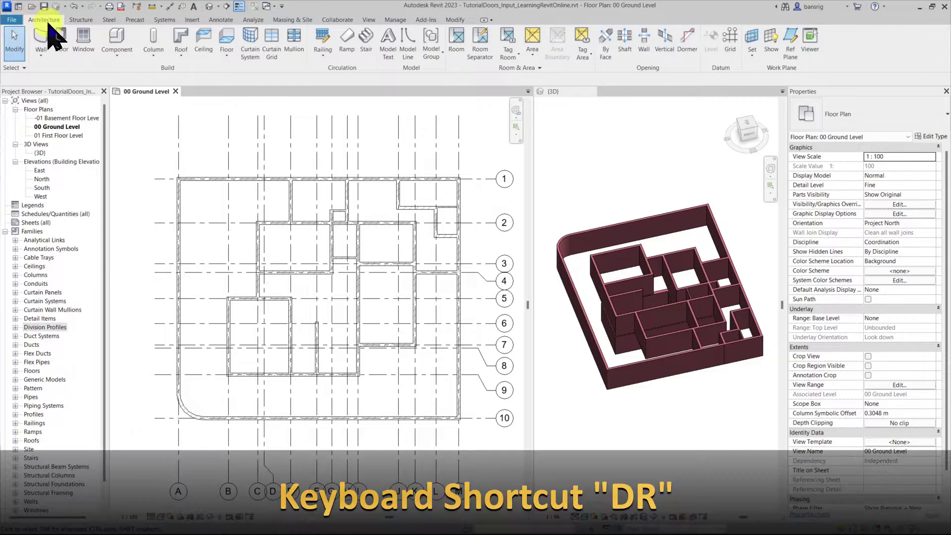
Step: Start the DR door tool and load M_Door-Single-Panel.rfa with its 850 x 2000mm type
key(d)
key(r)
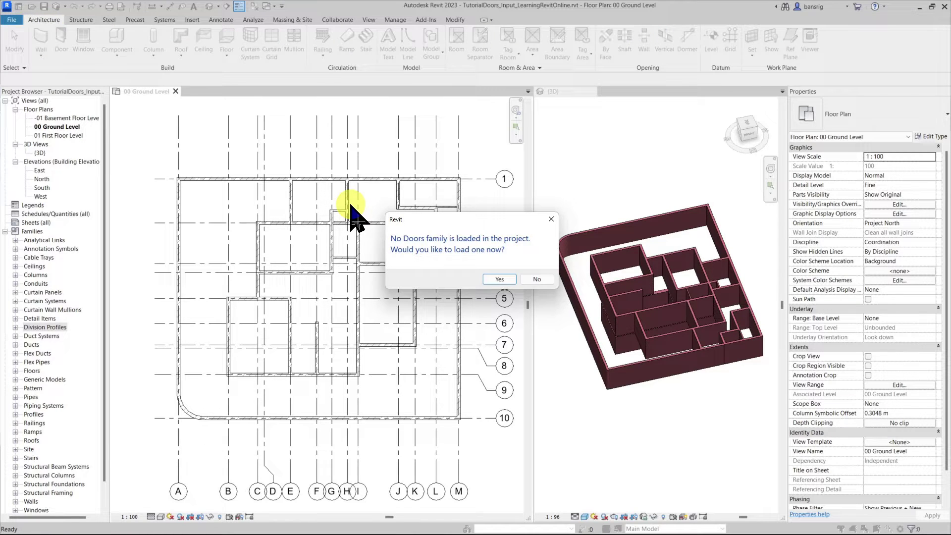
click(499, 280)
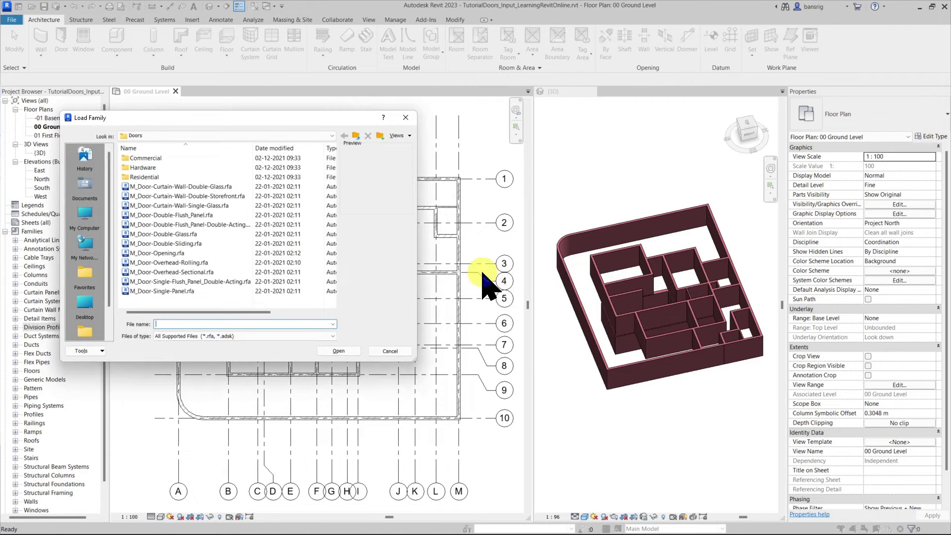
drag(213, 119, 331, 120)
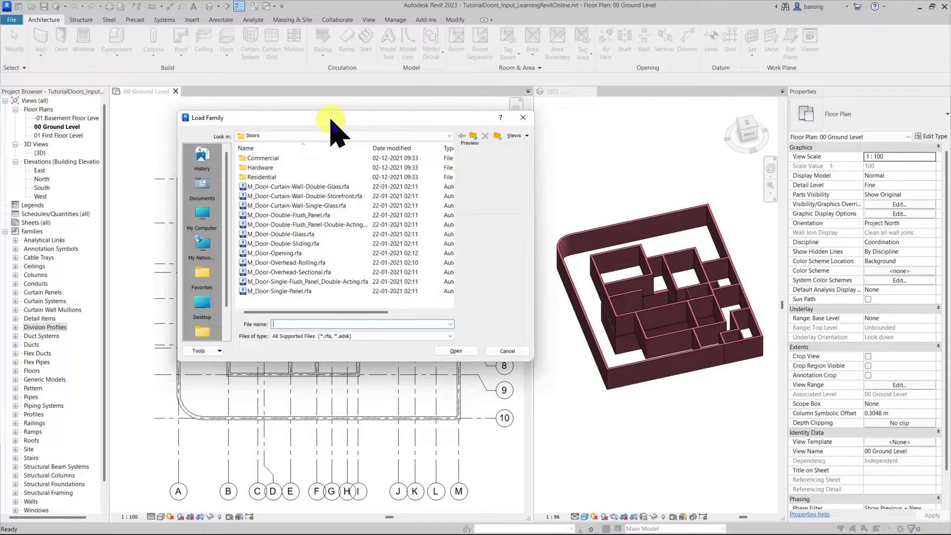
click(296, 293)
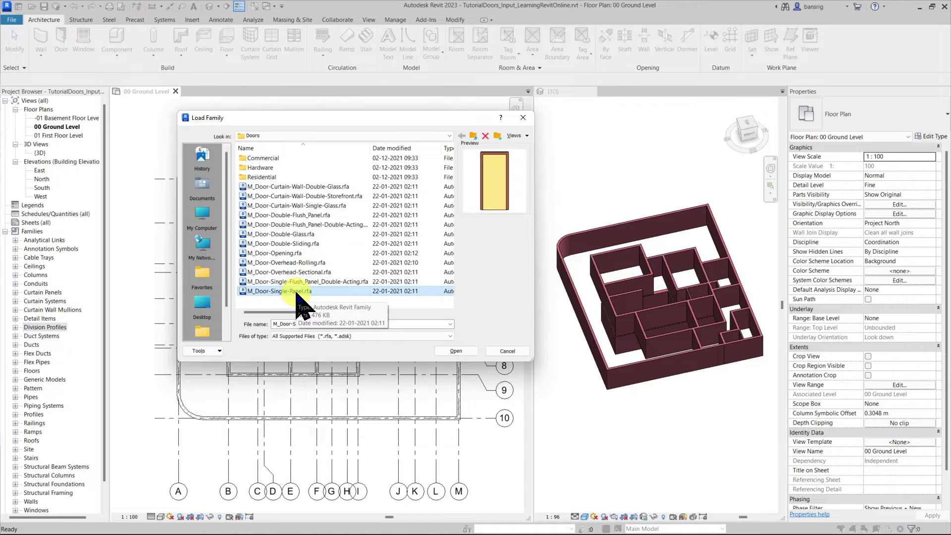
click(455, 350)
click(517, 324)
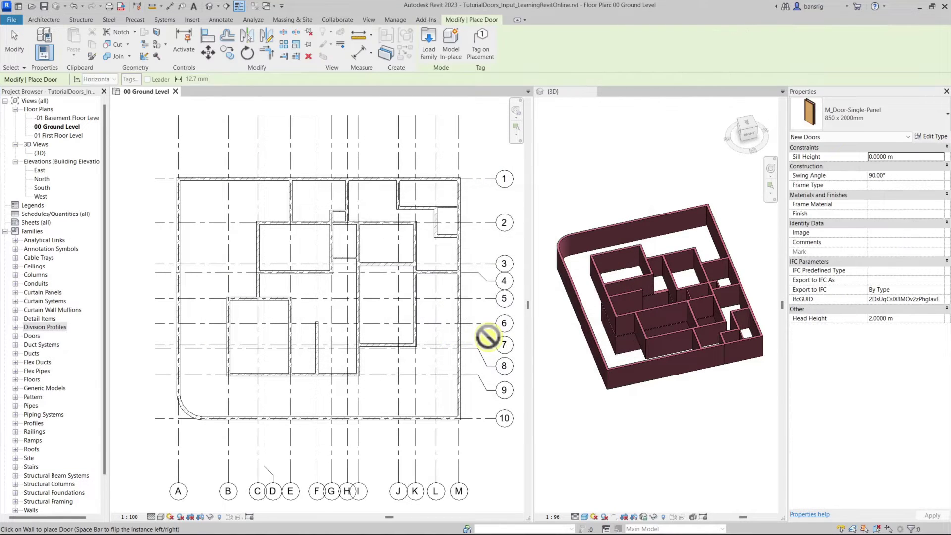
Step: Duplicate the 850 x 2000mm door type as a new type named 1200 x 2100 mm
click(866, 114)
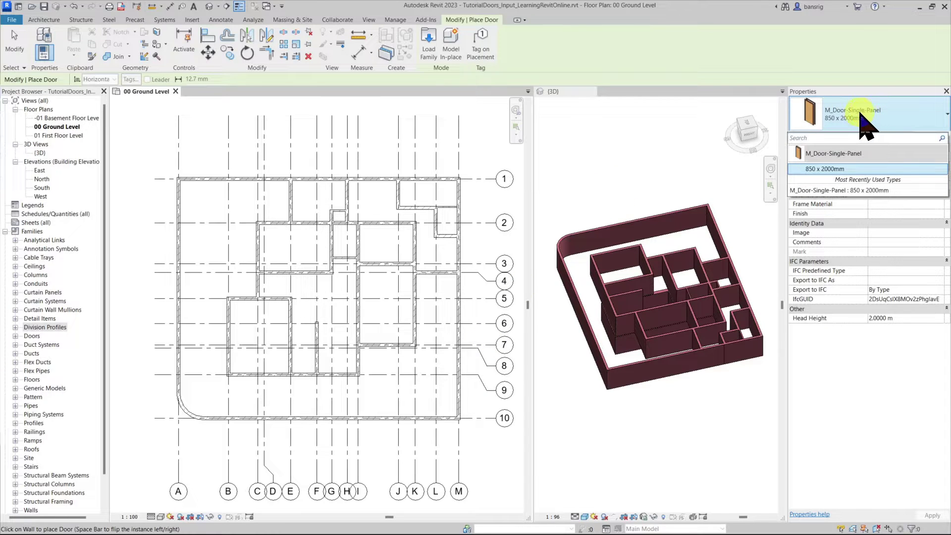
mouse_move(862, 156)
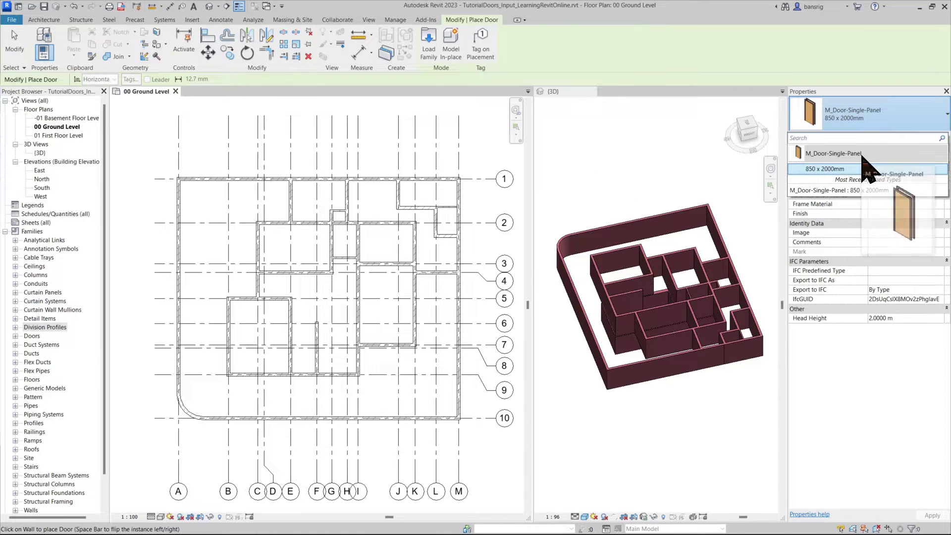
click(815, 169)
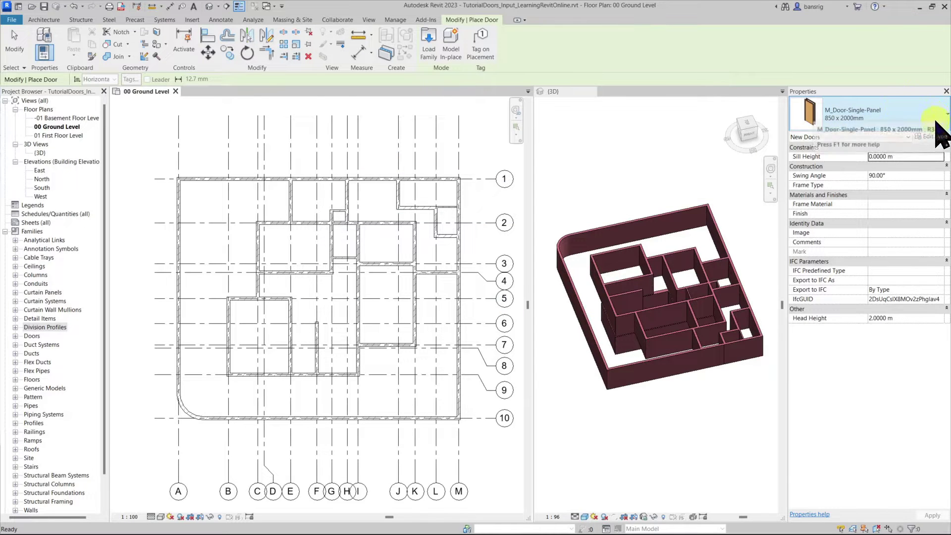
click(934, 137)
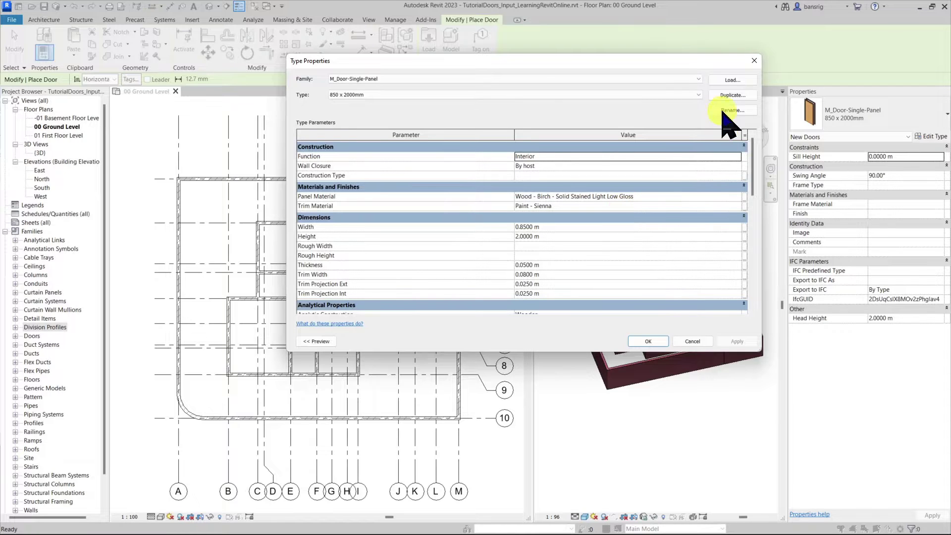
click(733, 95)
text(2)
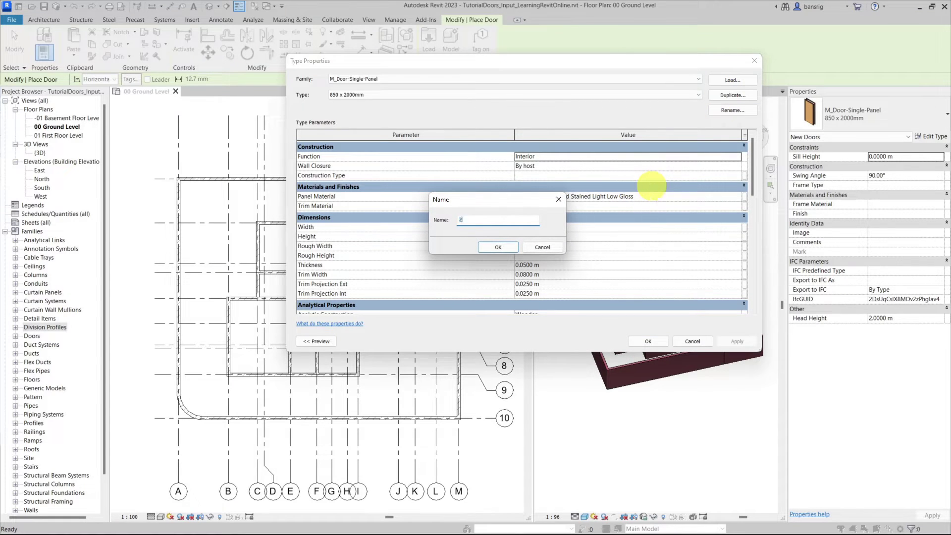
key(BackSpace)
text(1200 x 2100 mm)
click(498, 247)
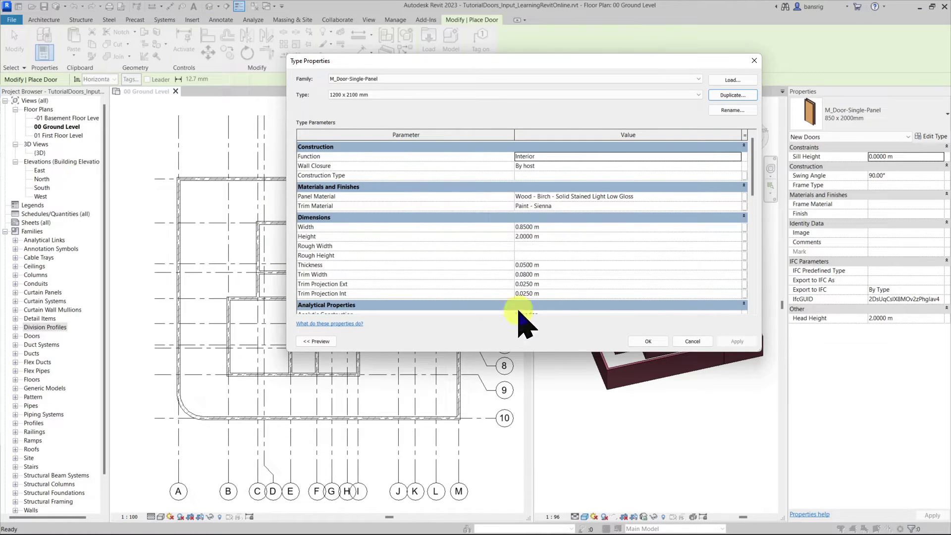
Step: Set the new door type's Height to 2.1 and Width to 1.2
click(554, 236)
text(2.1)
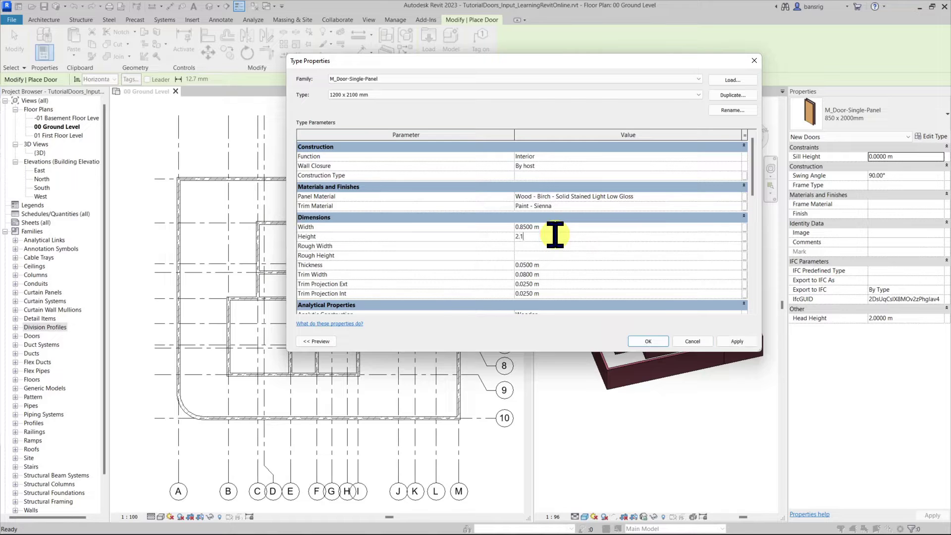
click(556, 227)
text(1.2)
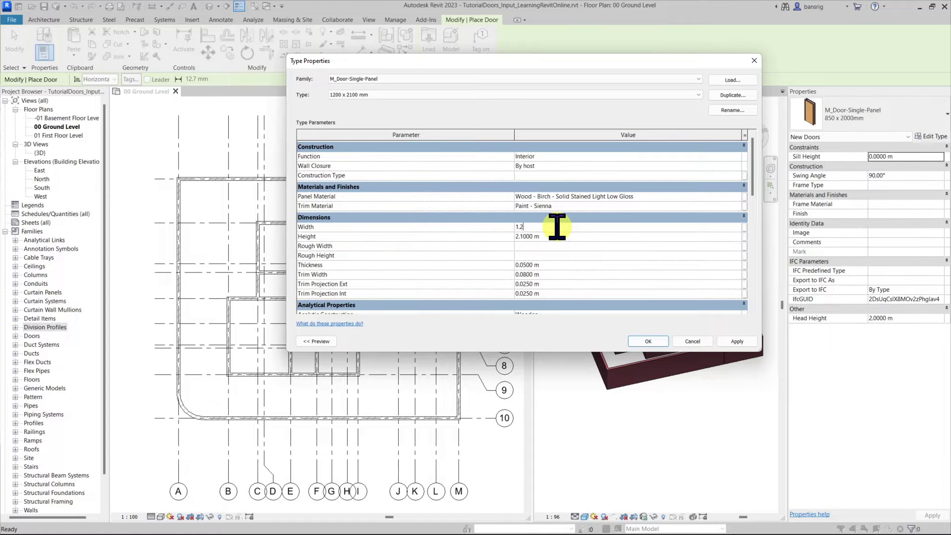
key(Return)
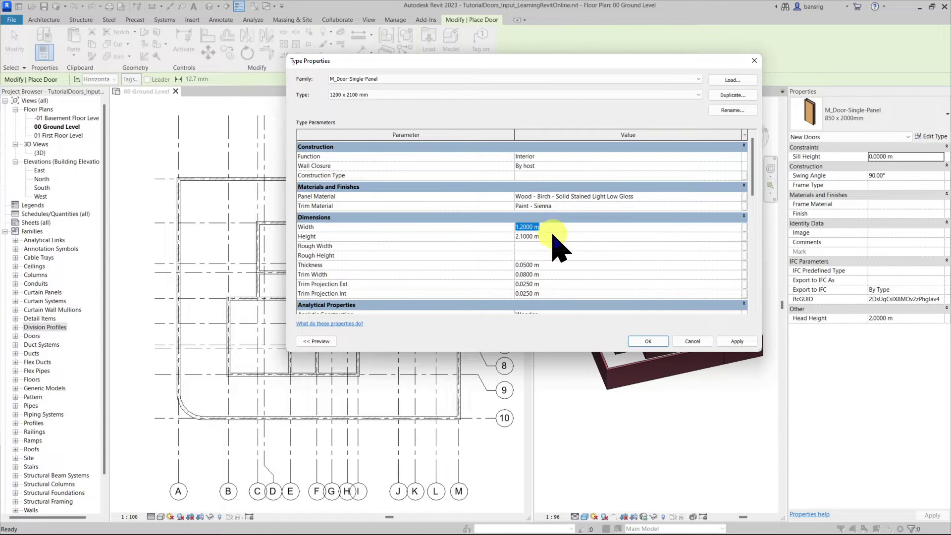
Step: Place the 1200 x 2100 mm door in the ground-floor wall
click(652, 343)
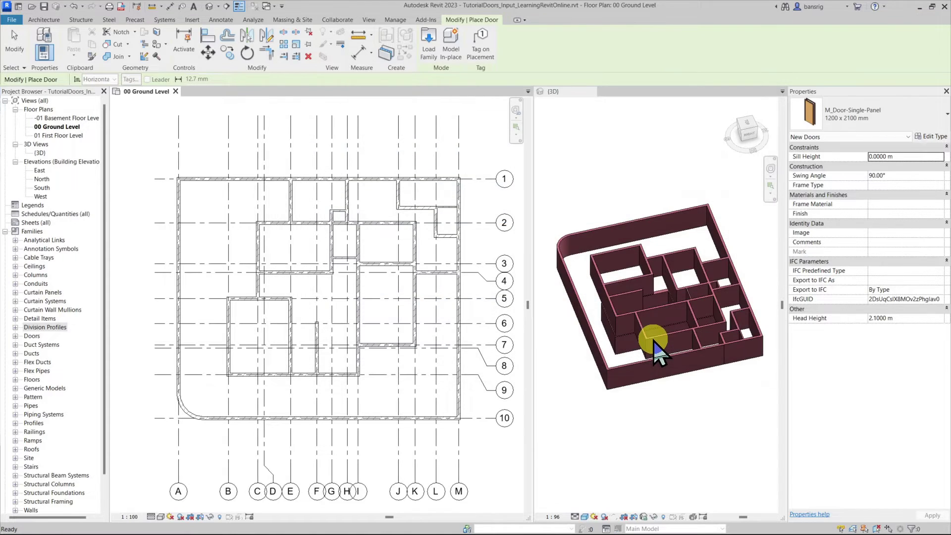
scroll(416, 278, up, 5)
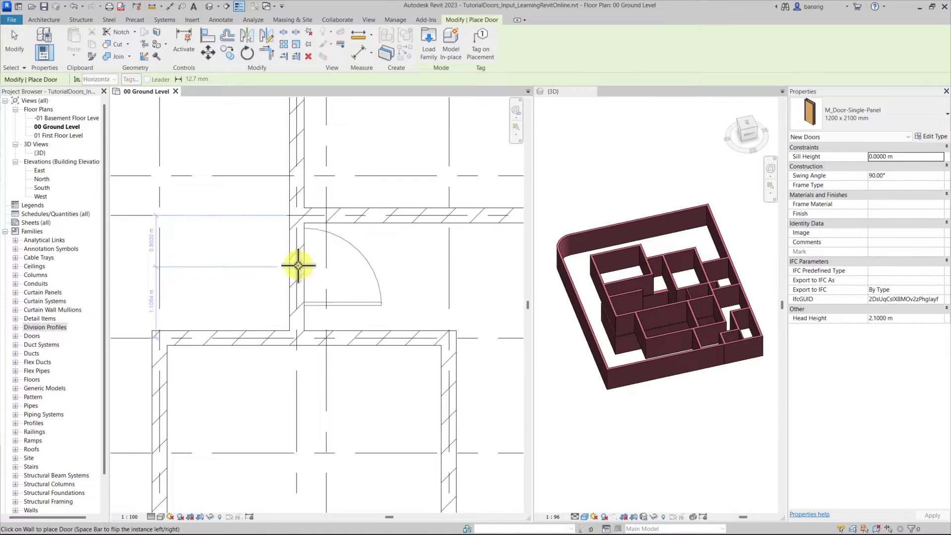
key(space)
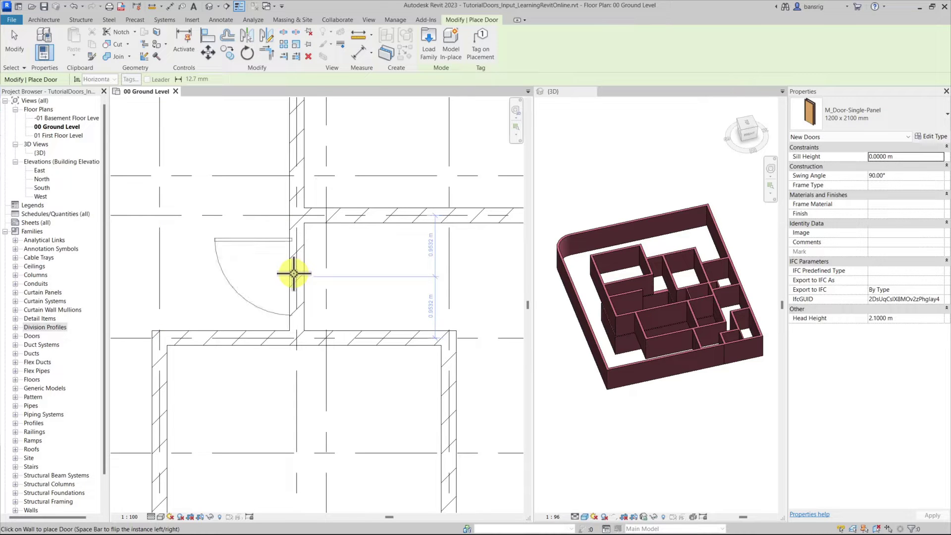
key(space)
click(301, 273)
Step: Select the placed door and flip its swing to the opposite side
key(Escape)
click(365, 273)
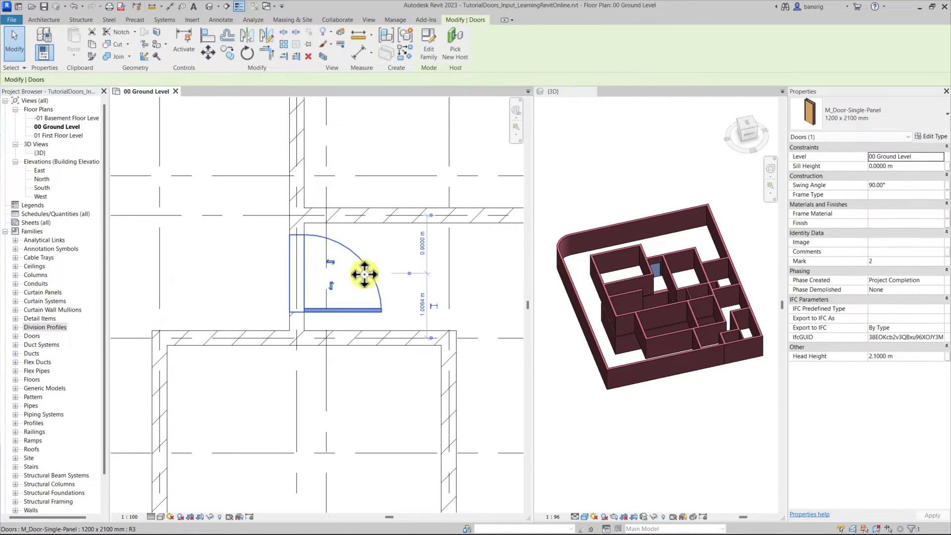
key(Escape)
click(364, 267)
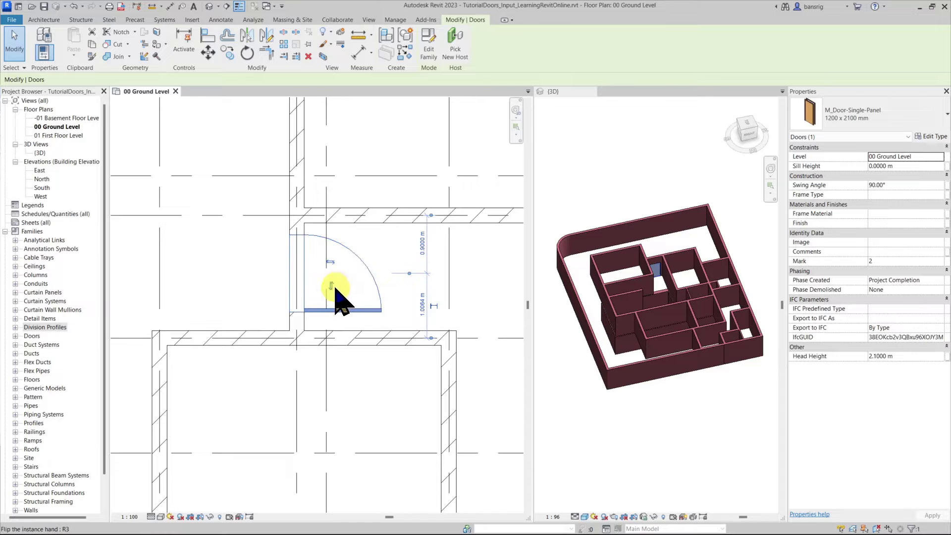
click(331, 262)
click(328, 259)
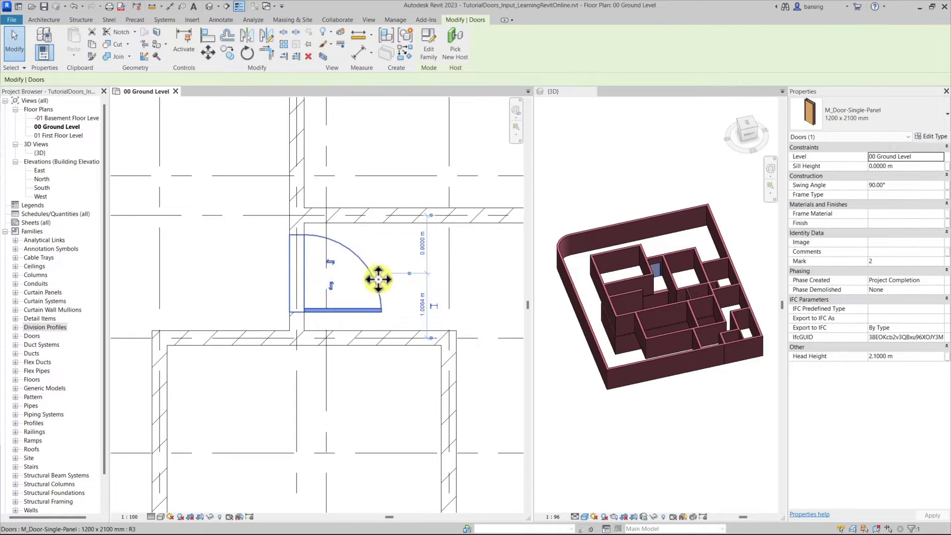
key(space)
key(space)
key(space)
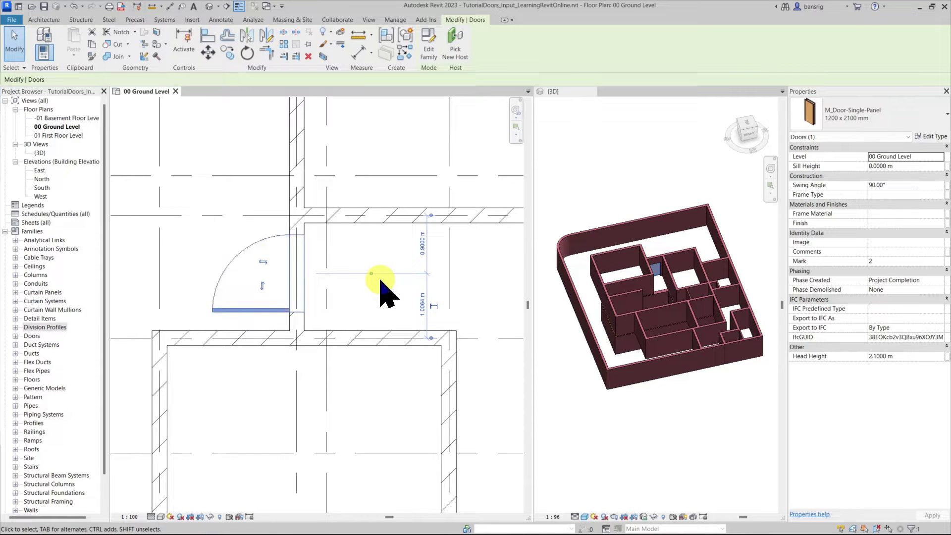
key(space)
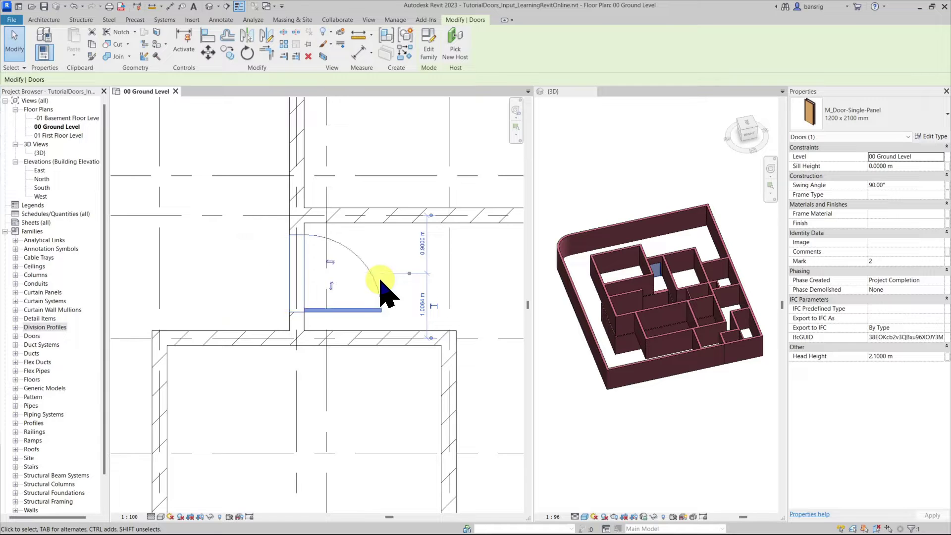
Step: Add an aligned dimension from both wall faces to the door centre, reading 0.785 m and 0.891 m
key(Escape)
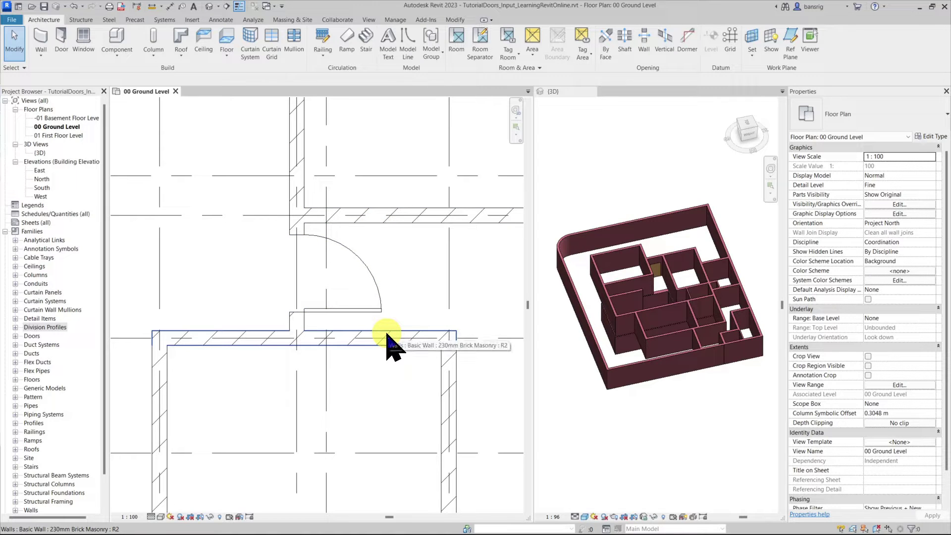
click(221, 20)
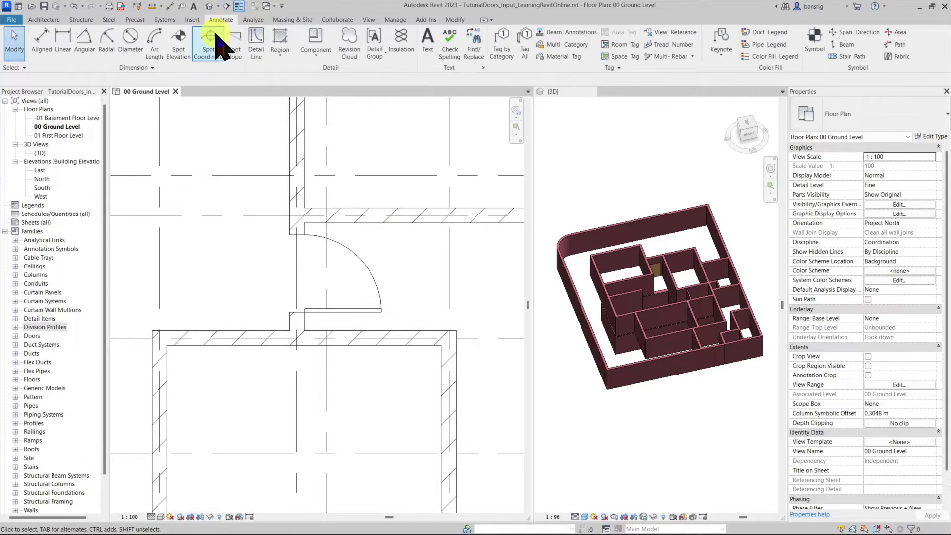
click(44, 42)
click(119, 80)
click(121, 97)
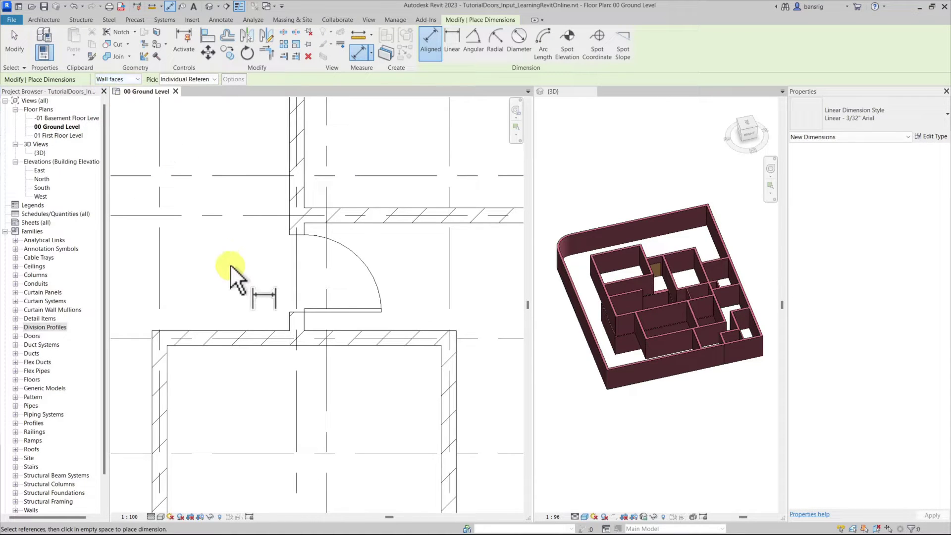
click(403, 222)
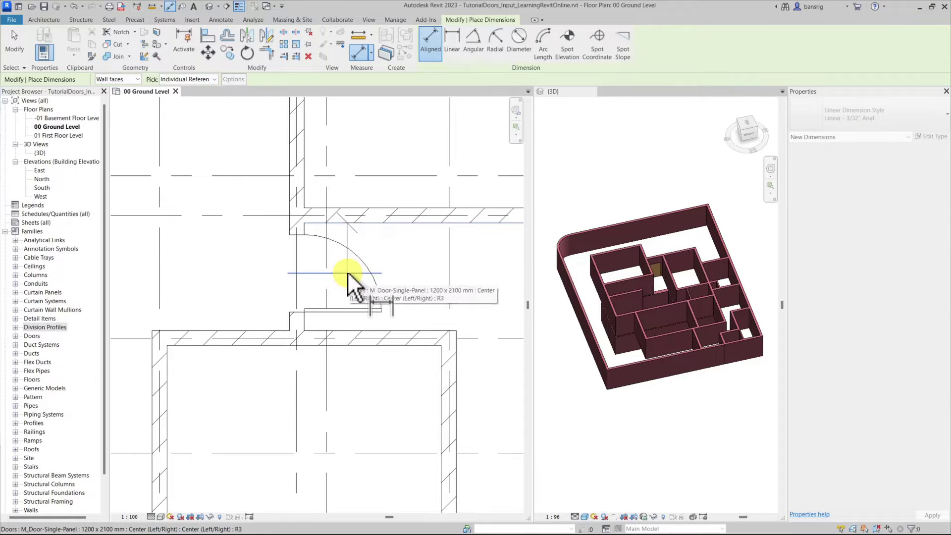
click(351, 272)
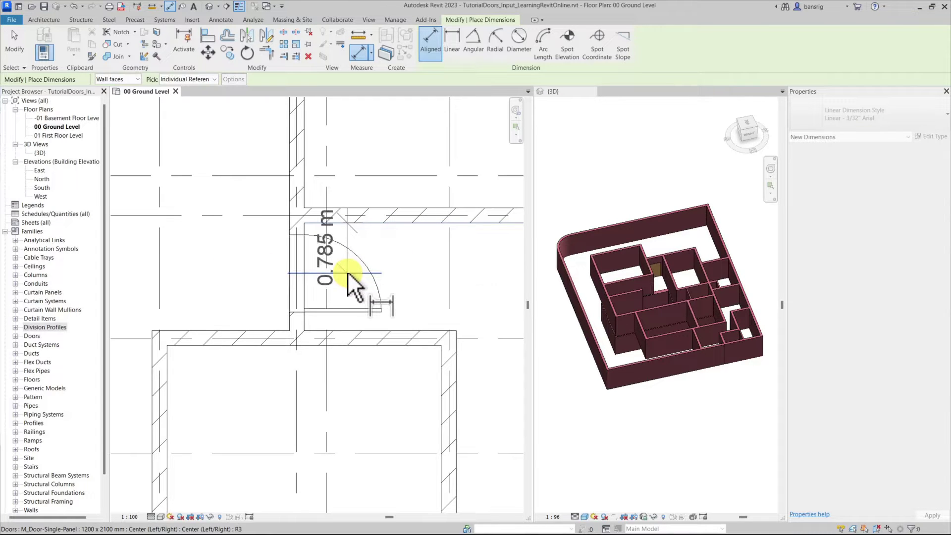
click(405, 328)
click(251, 266)
key(Escape)
Step: Make the door dimension segments equal and move the upper wall up to 0.3000 m spacing
click(245, 264)
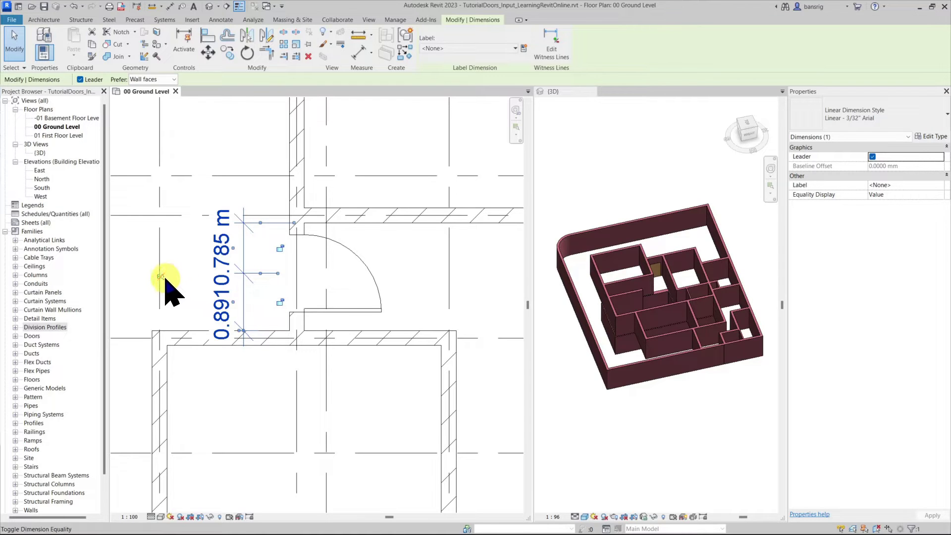
click(161, 276)
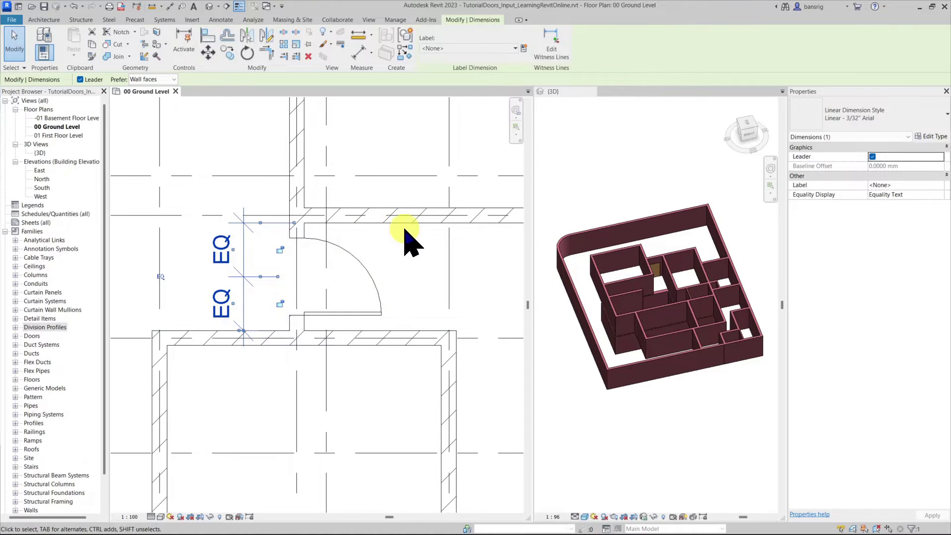
click(392, 284)
click(378, 221)
drag(377, 223, 375, 200)
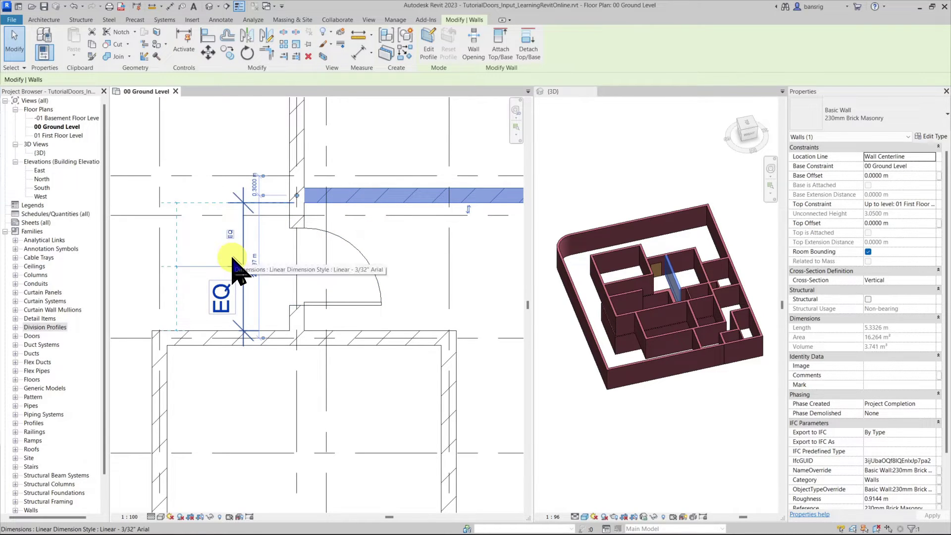
click(204, 272)
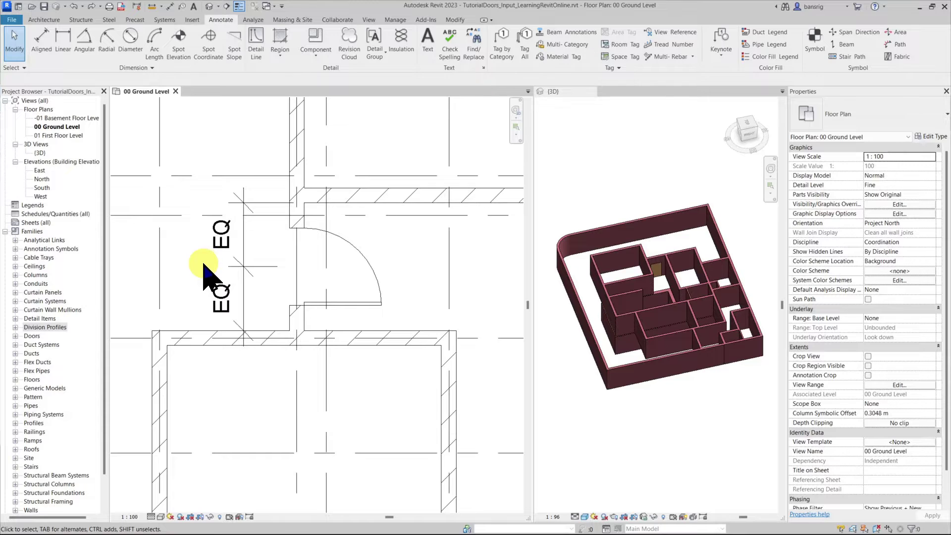
Step: Show the dimension's actual lengths instead of EQ and move the horizontal wall down to 0.4600 m
click(245, 259)
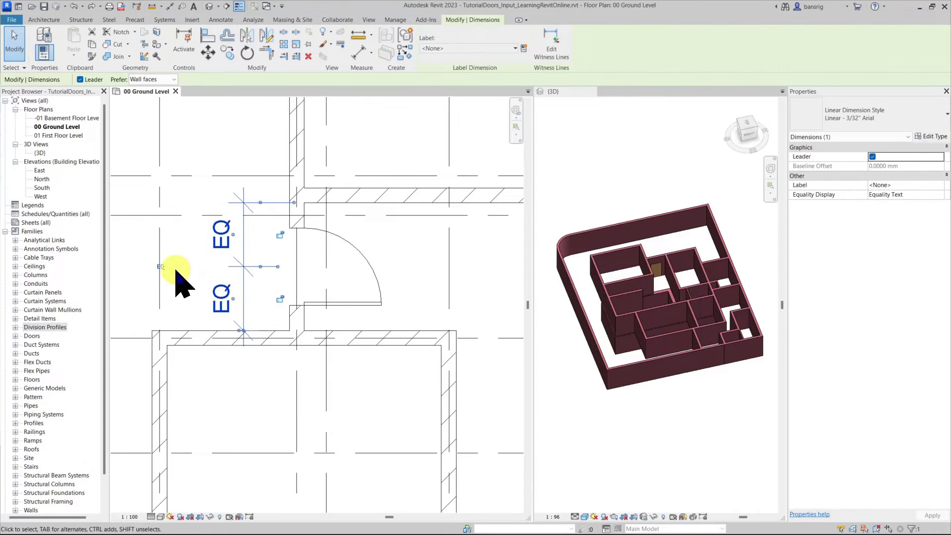
click(160, 267)
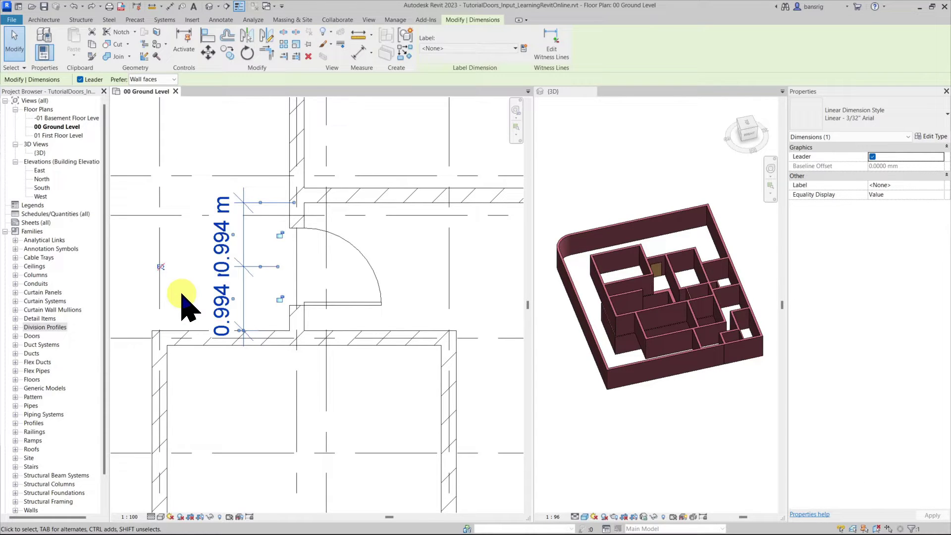
click(181, 297)
click(350, 195)
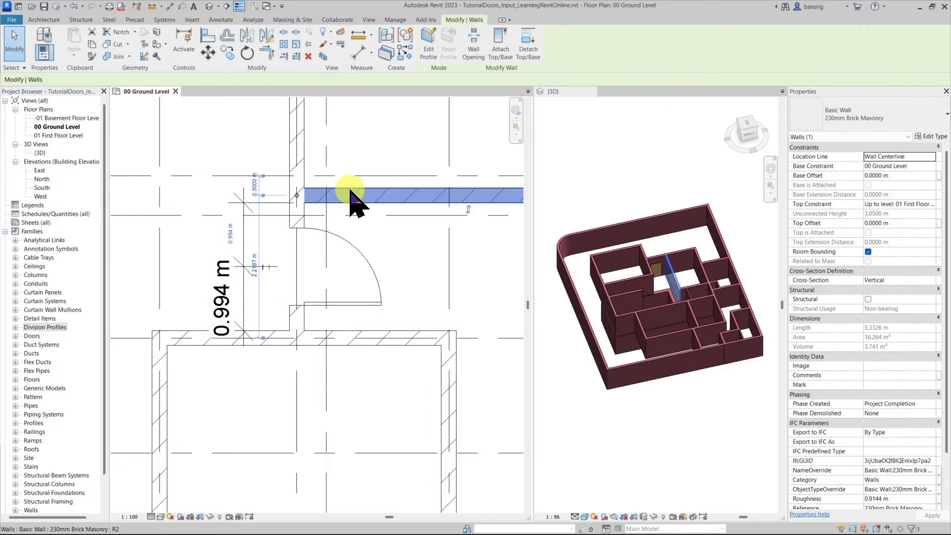
drag(350, 191, 350, 203)
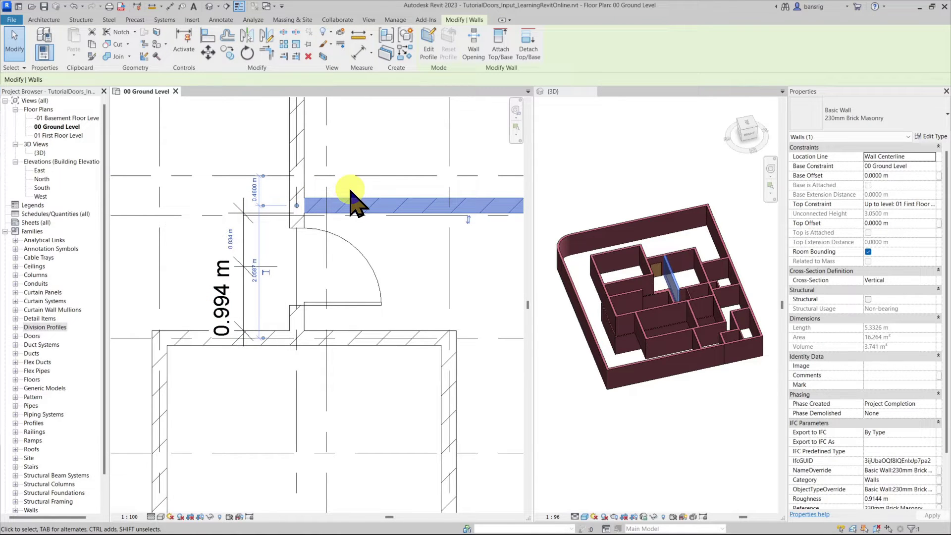
Step: Place an 850 x 2000mm M_Door-Single-Panel in the wall above the central room
key(Escape)
scroll(206, 332, down, 2)
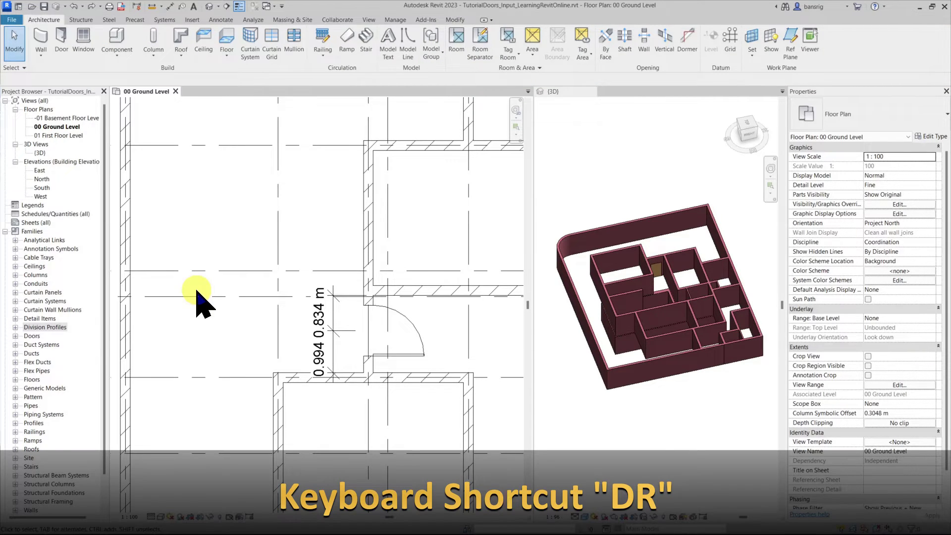
key(r)
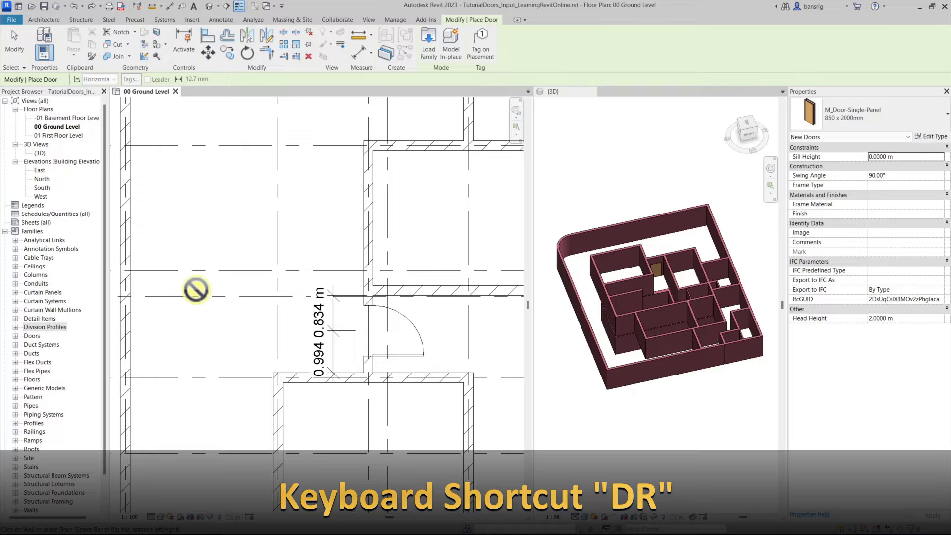
click(875, 113)
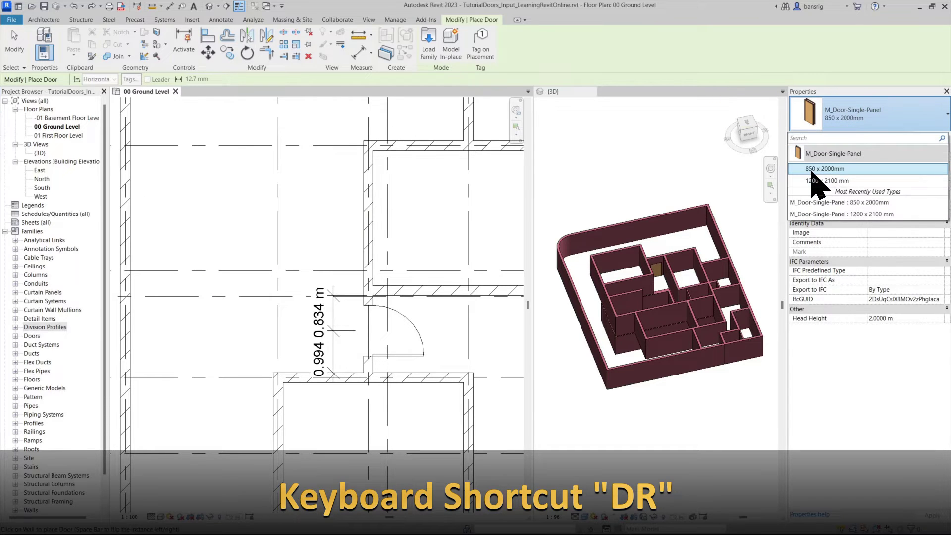
mouse_move(812, 178)
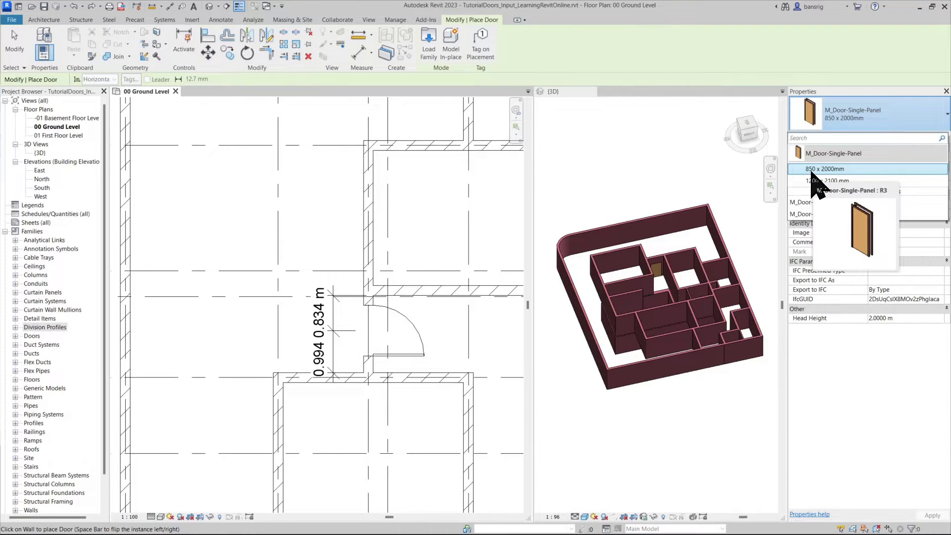
click(821, 169)
scroll(298, 259, down, 3)
scroll(369, 224, up, 3)
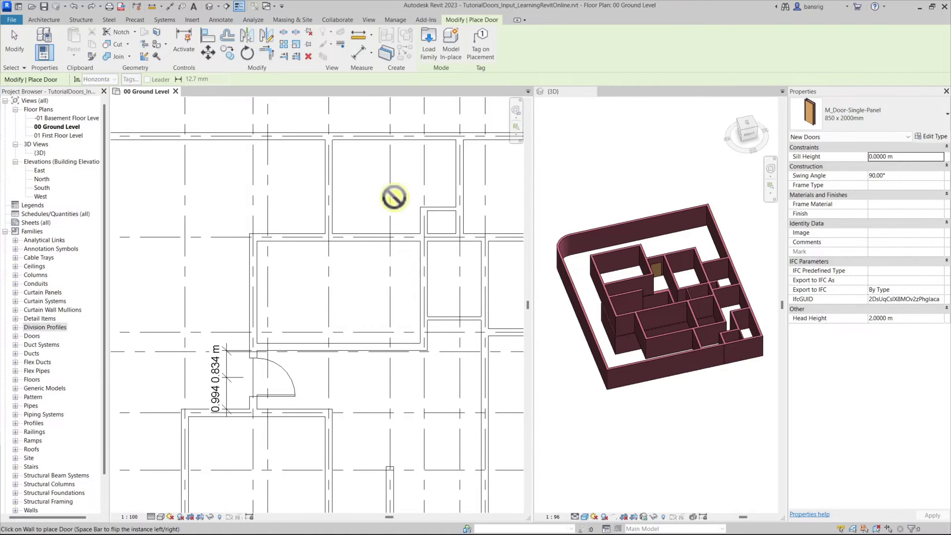
click(383, 262)
key(Escape)
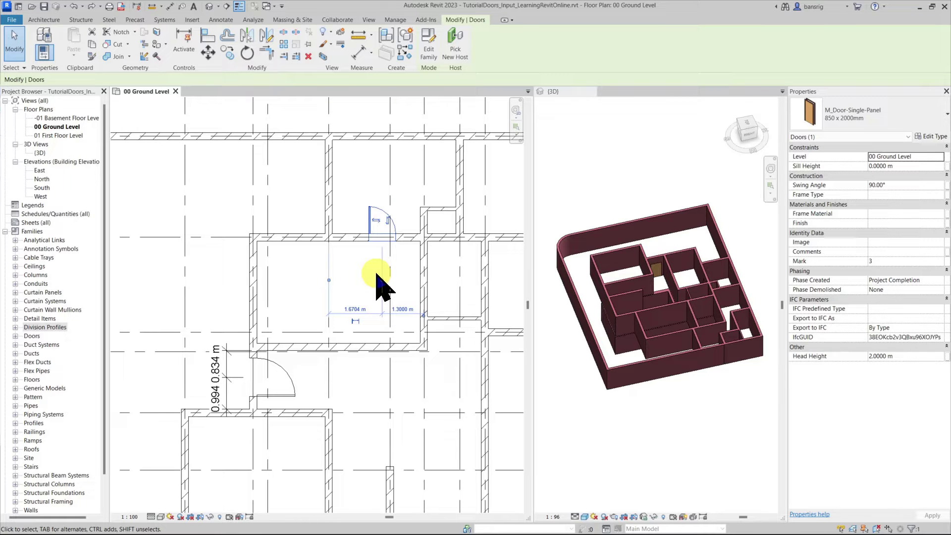
Step: Position the new door 1.2 m from the adjacent wall using its temporary dimension
drag(377, 313, 372, 160)
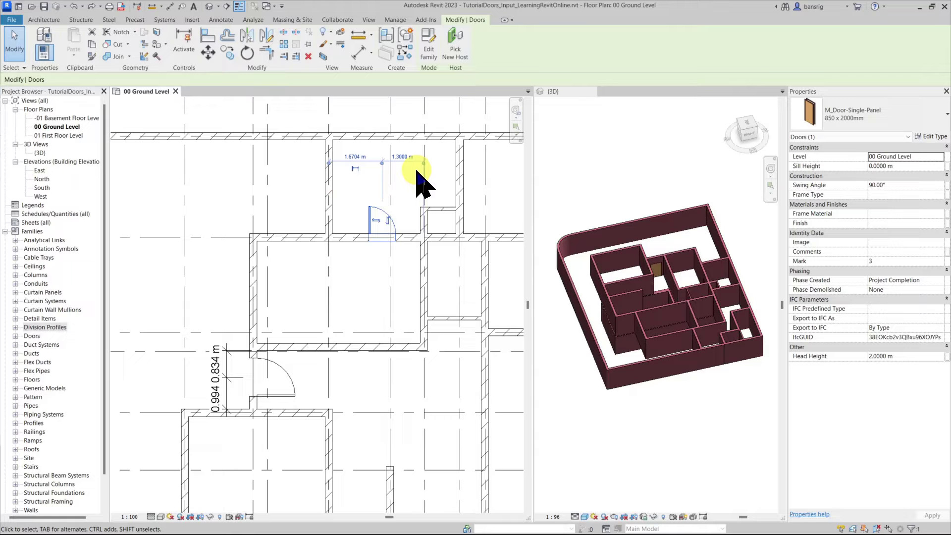
click(402, 155)
text(1.2)
key(Return)
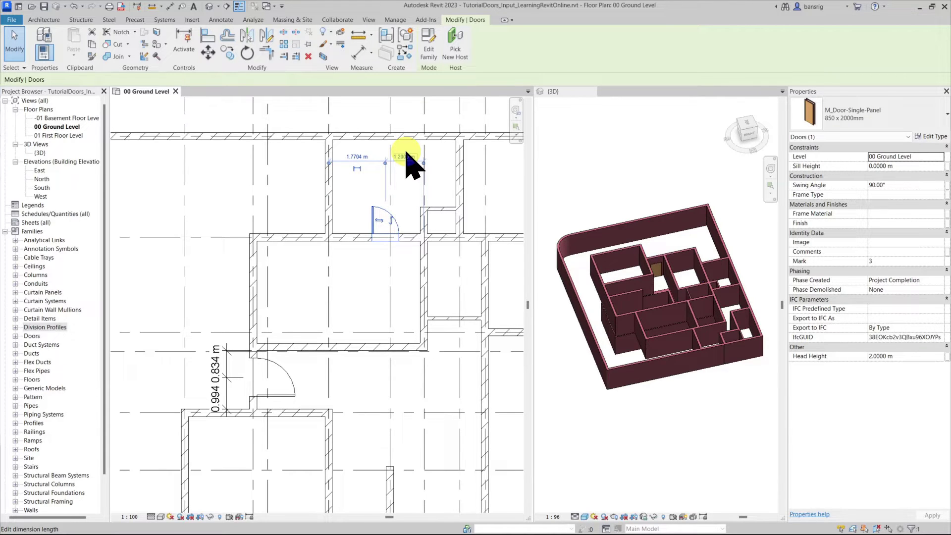
key(Escape)
Step: Set another of the door's temporary dimensions to 0.700 m
click(221, 19)
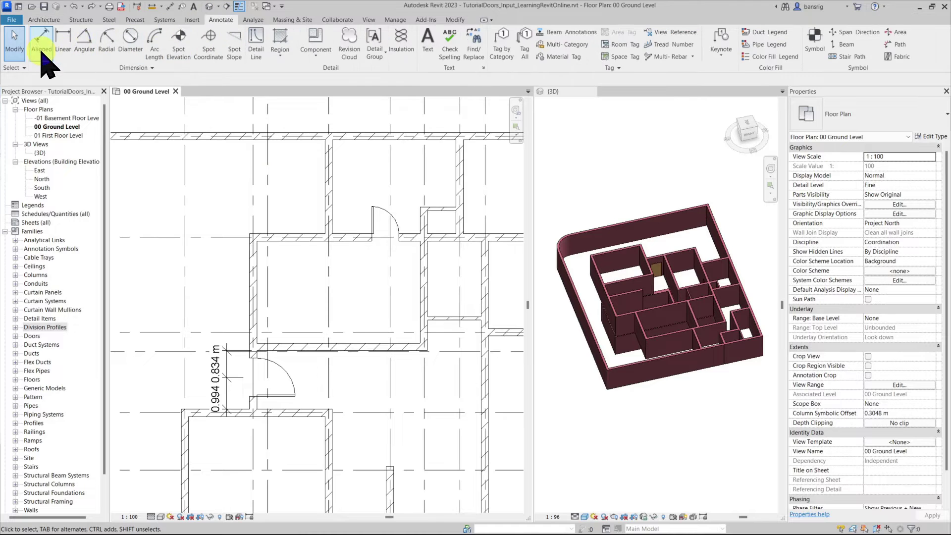
click(14, 42)
click(396, 222)
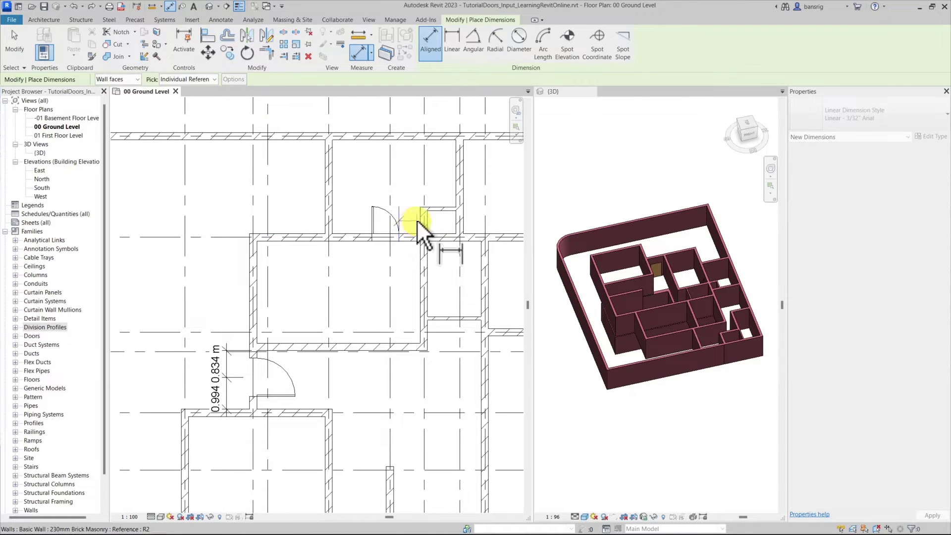
key(Escape)
key(Escape)
click(373, 218)
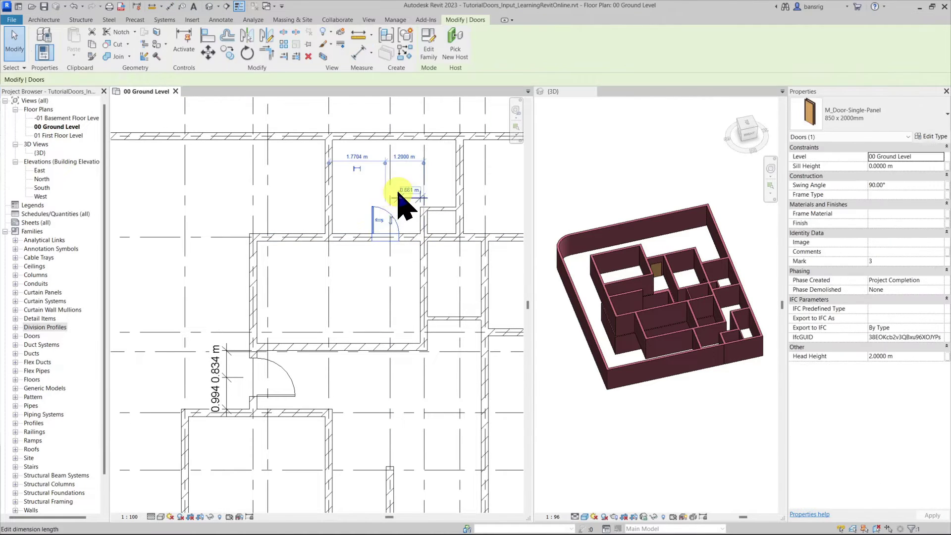
click(402, 185)
text(0.7)
key(Return)
key(Escape)
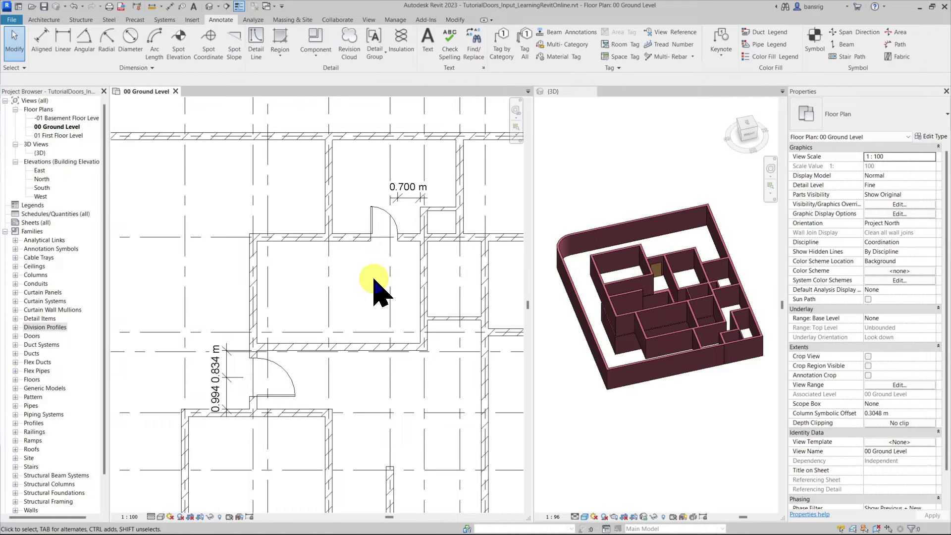
click(374, 218)
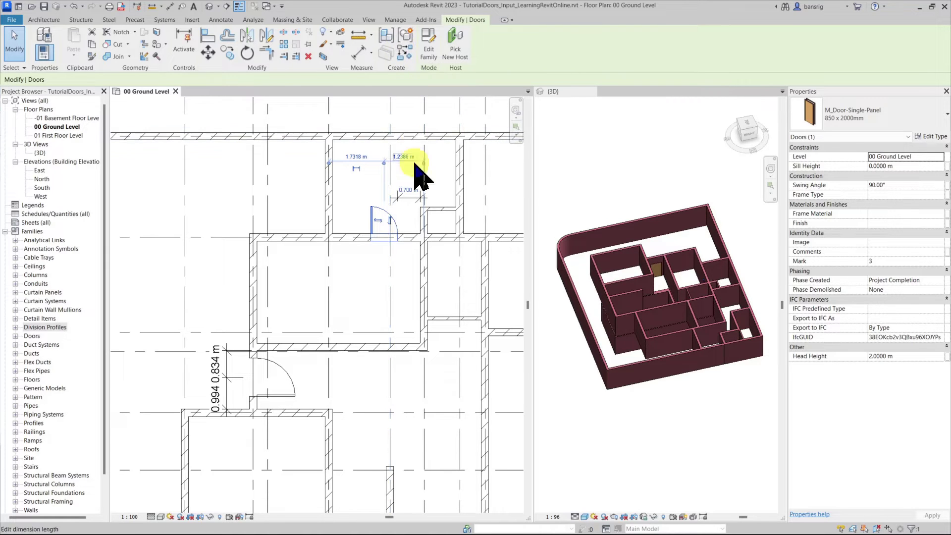
click(405, 53)
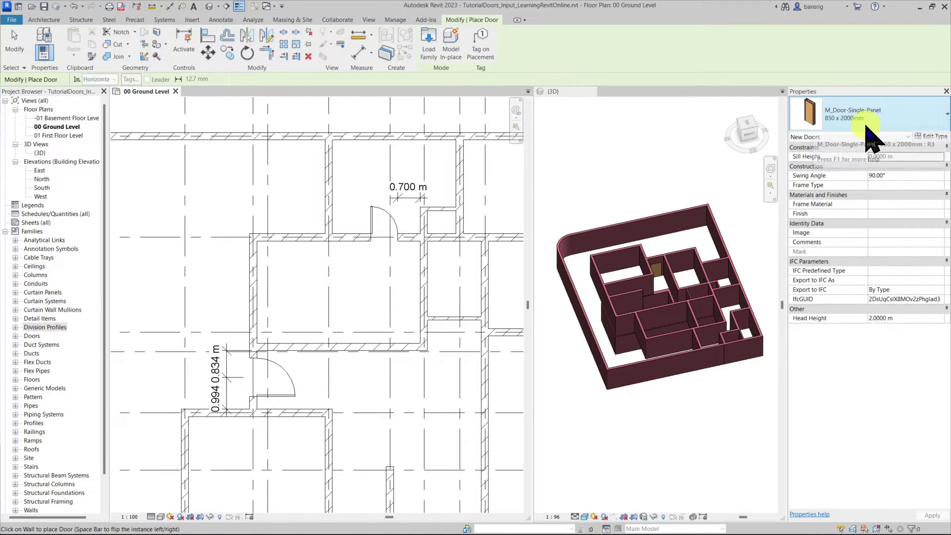
key(Escape)
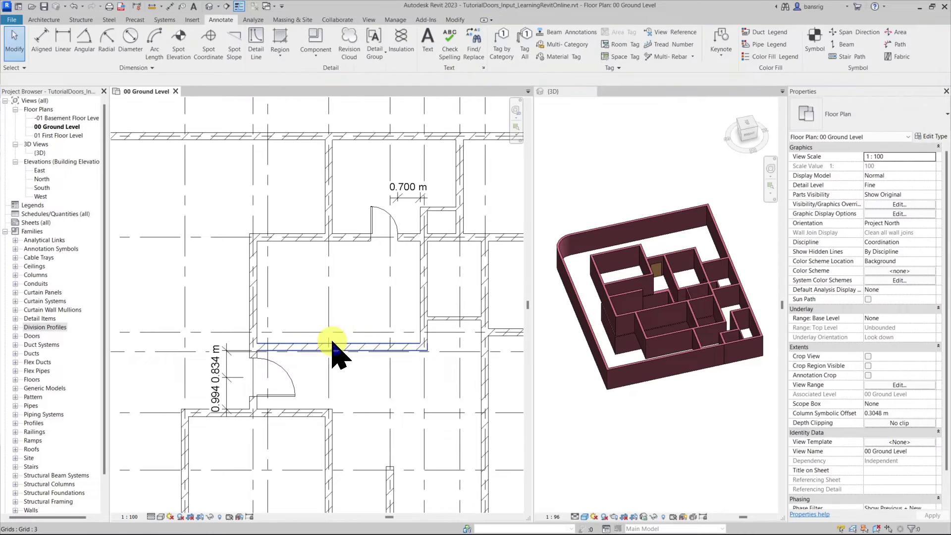
click(285, 368)
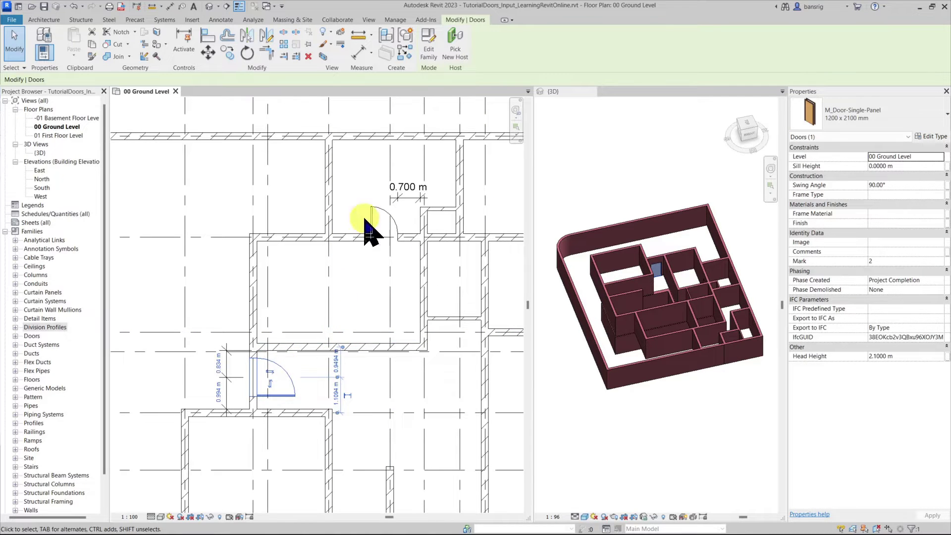
click(405, 52)
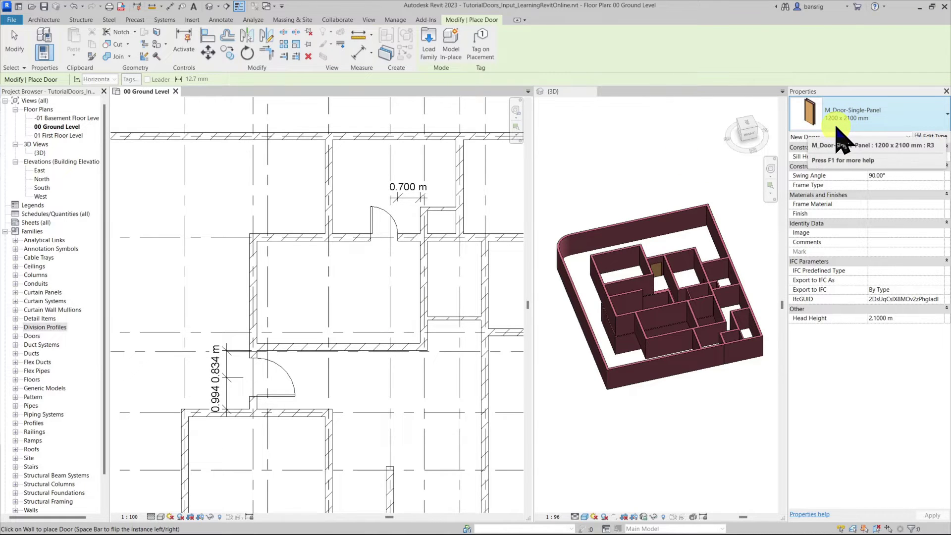
key(Escape)
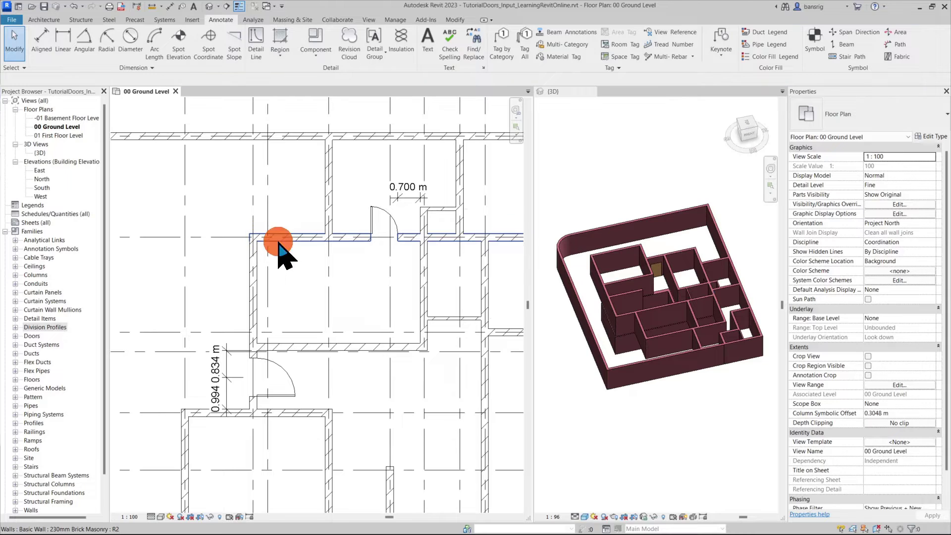
click(278, 239)
click(399, 53)
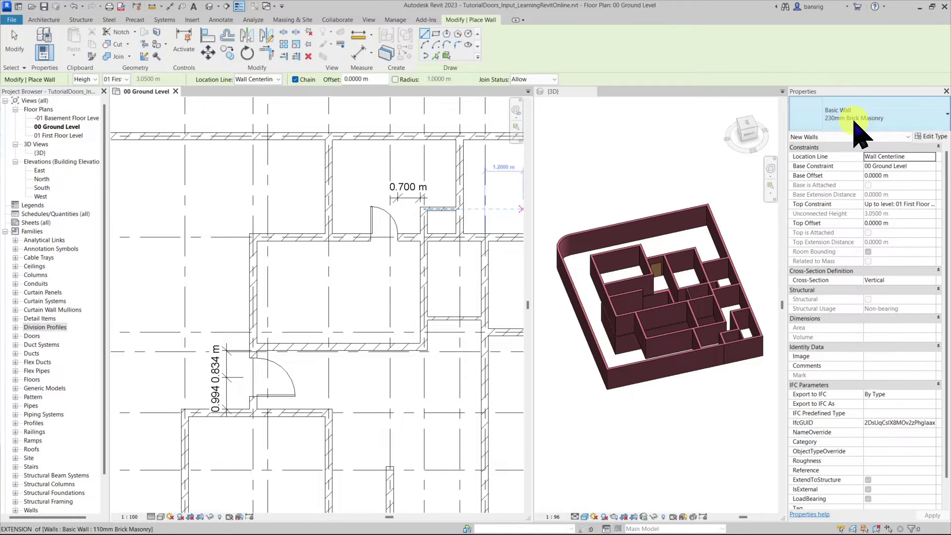
key(Escape)
key(Escape)
Step: Place another 850 x 2000mm door like the upper one in the right-hand vertical wall
click(366, 223)
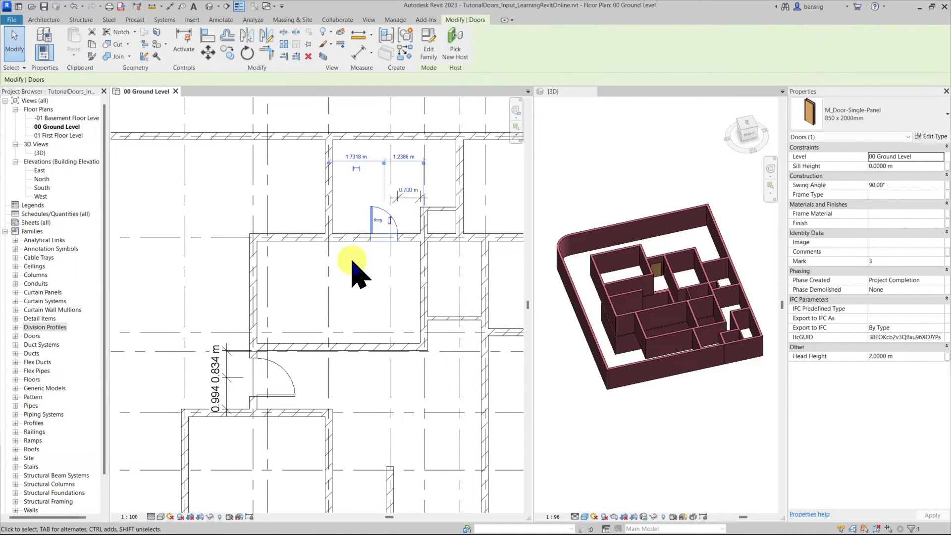
click(405, 35)
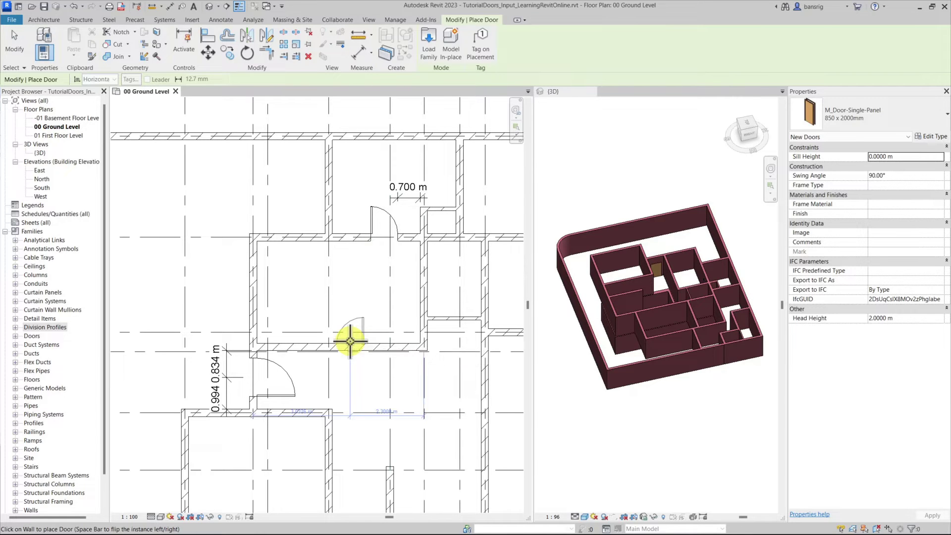
click(461, 316)
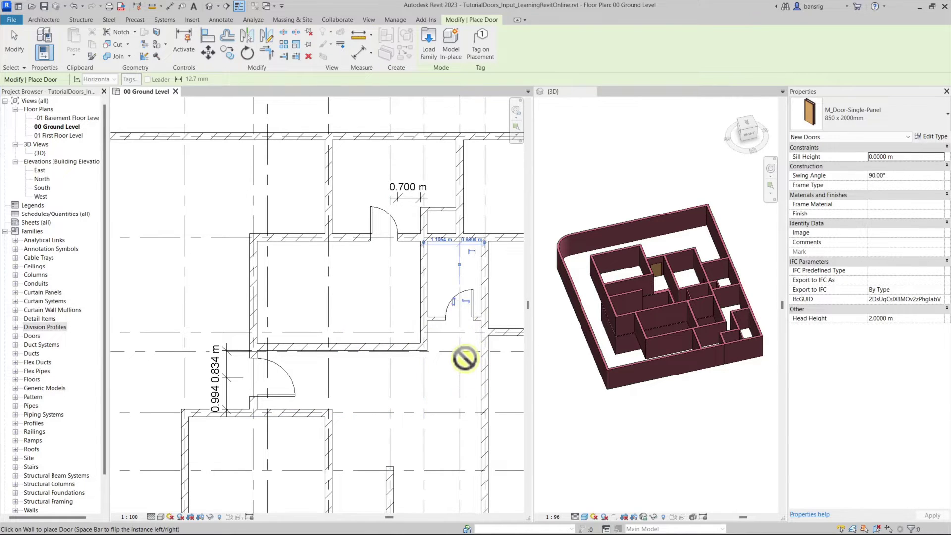
key(Escape)
key(Escape)
scroll(515, 310, up, 3)
scroll(514, 309, up, 2)
Step: Move the new door 0.26 m to the right with MV
click(374, 332)
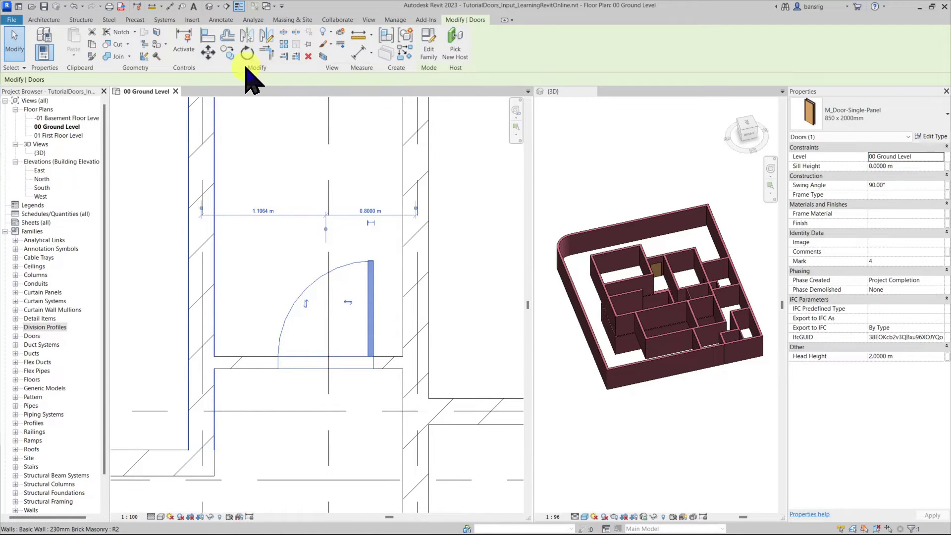
key(m)
key(v)
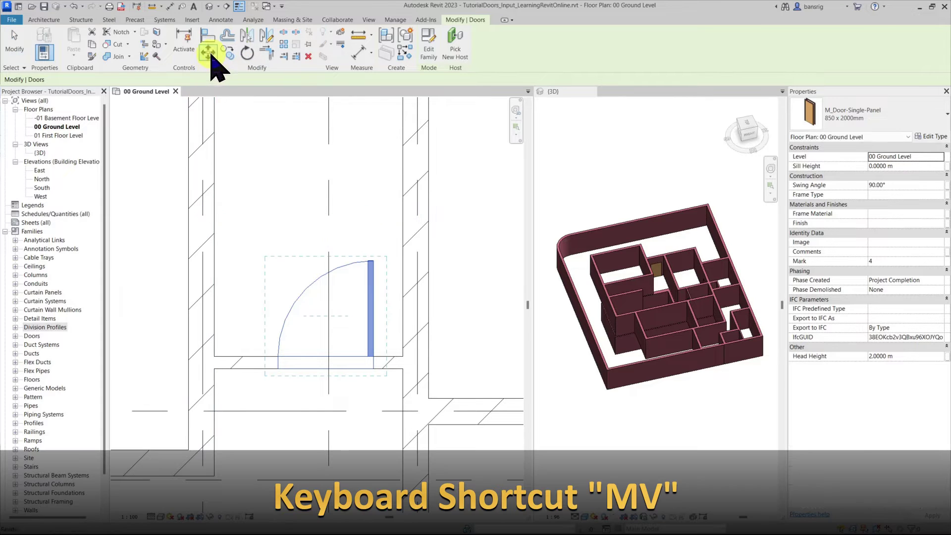
scroll(366, 386, up, 3)
click(380, 328)
click(446, 326)
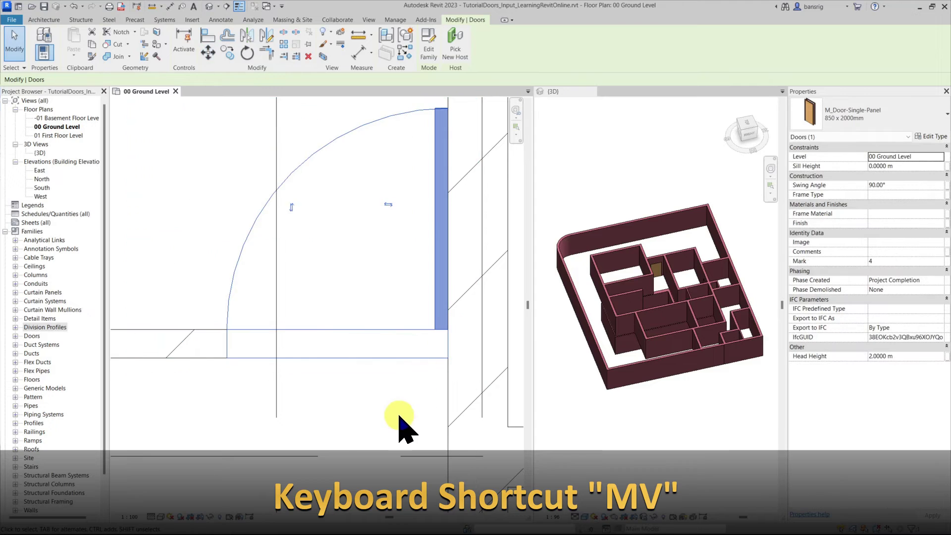
scroll(395, 424, down, 3)
key(Escape)
scroll(372, 346, down, 4)
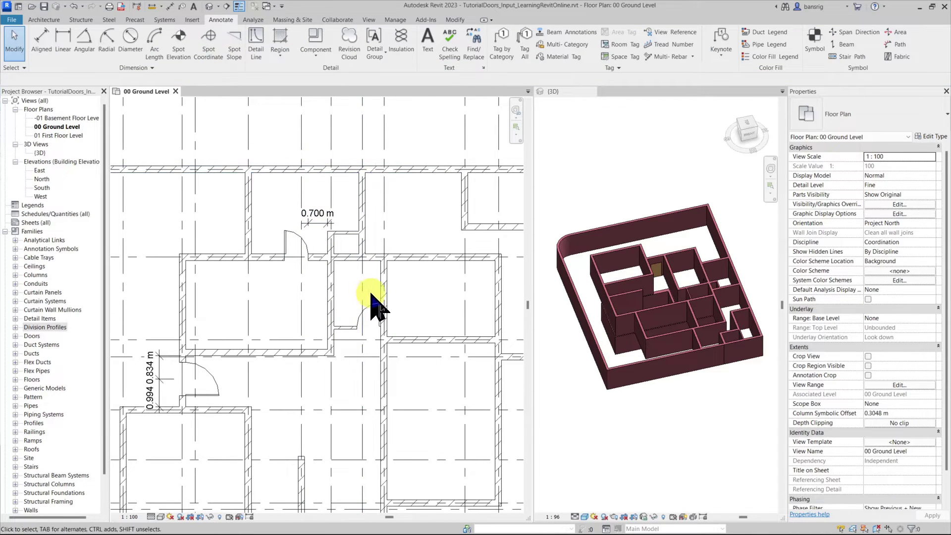
Step: Place another single-panel door in the vertical wall near the centre
key(d)
key(r)
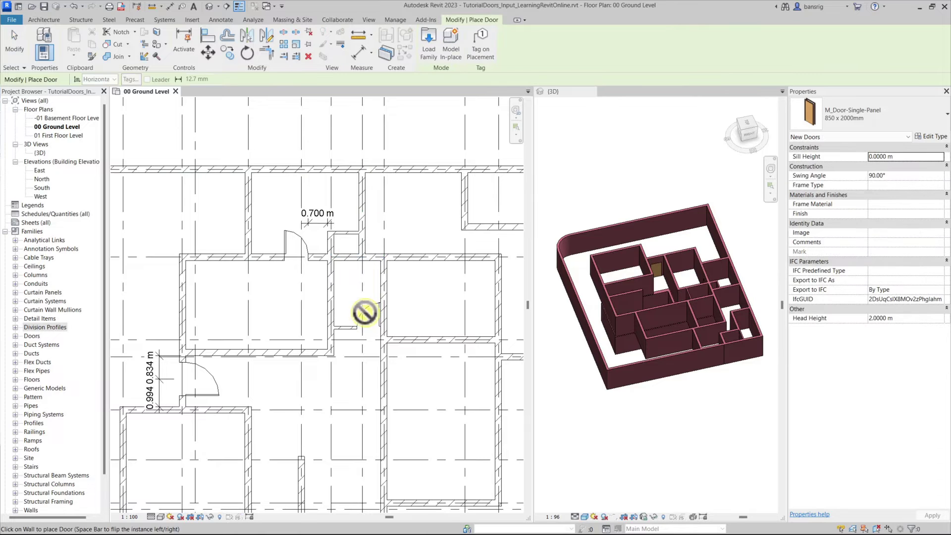
click(379, 315)
key(Escape)
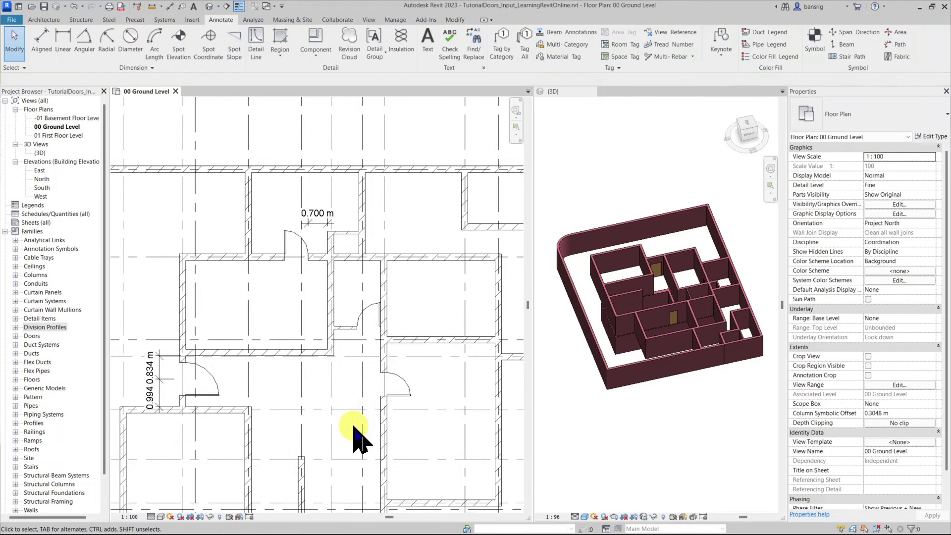
middle_drag(355, 439, 423, 376)
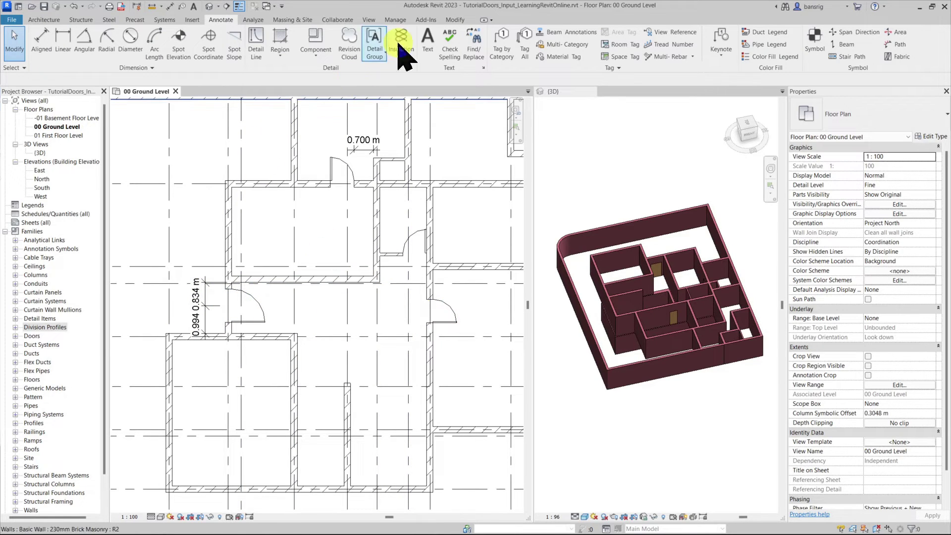
Step: Align the right-hand door with the left door's edge using AL
click(454, 19)
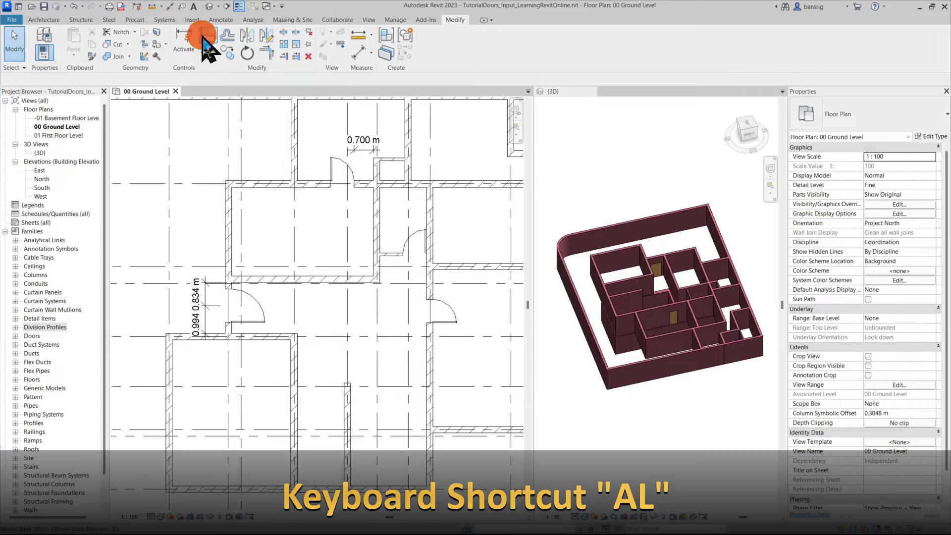
key(a)
key(l)
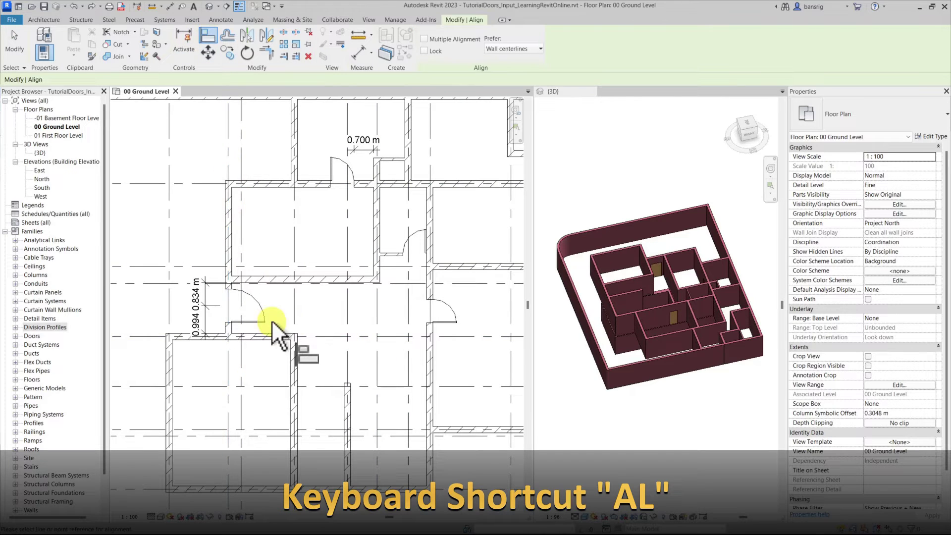
click(247, 308)
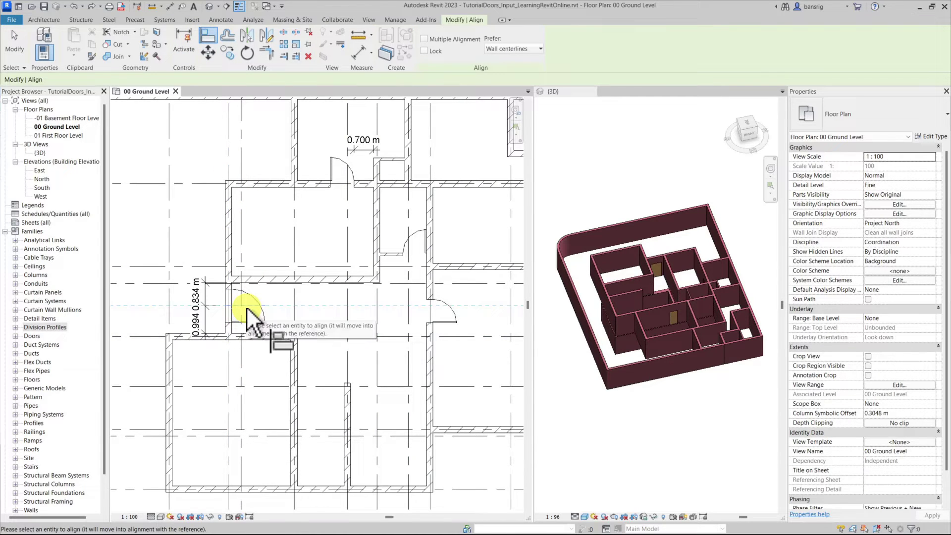
click(438, 315)
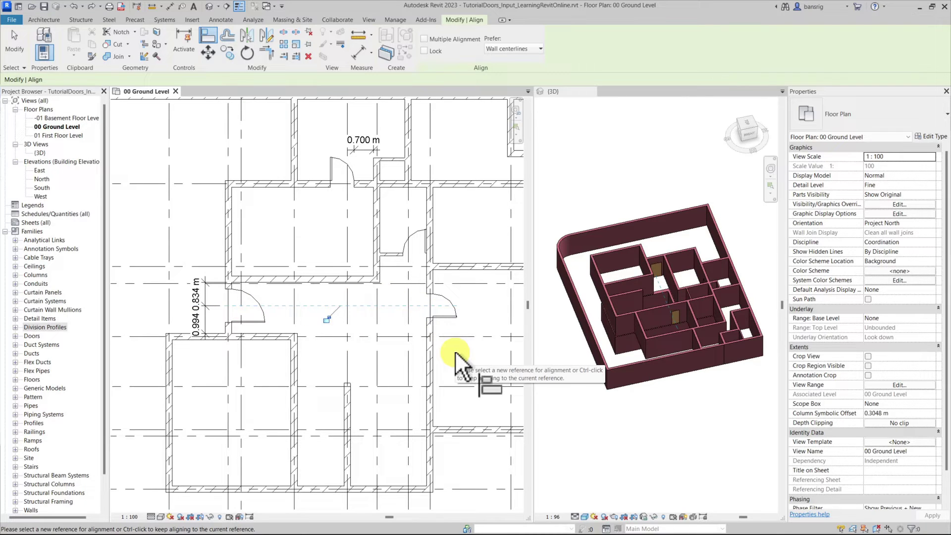
key(Escape)
key(Escape)
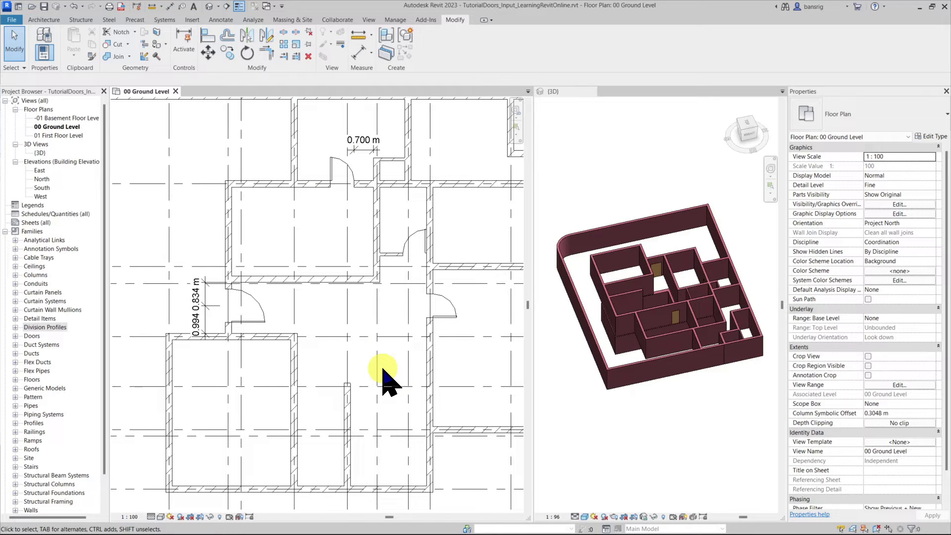
Step: Open Tag All on the Annotate tab, close it without tagging, and go to Insert
click(221, 19)
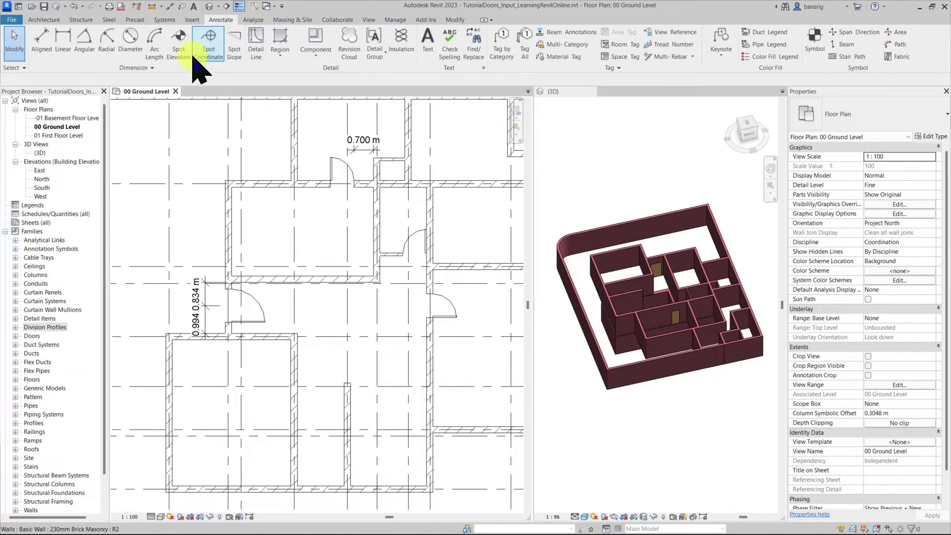
click(526, 46)
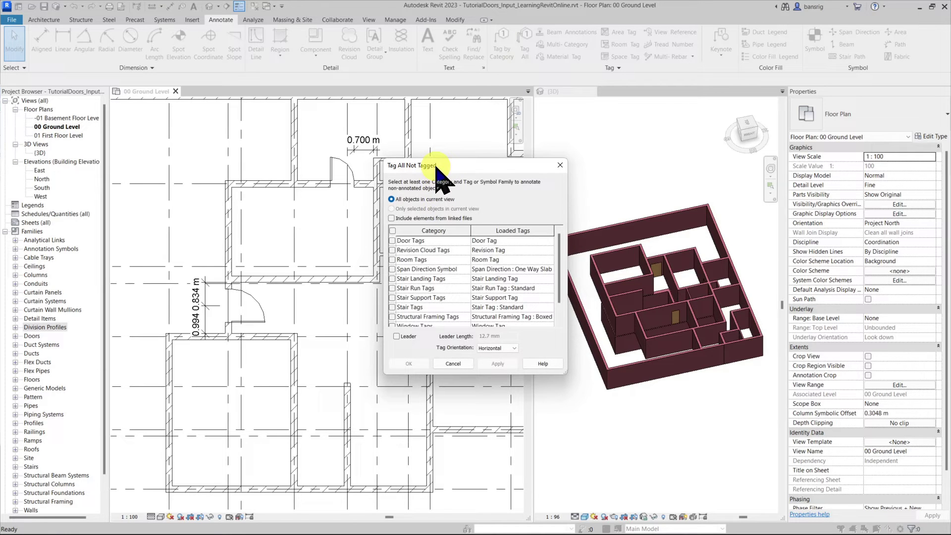
click(560, 165)
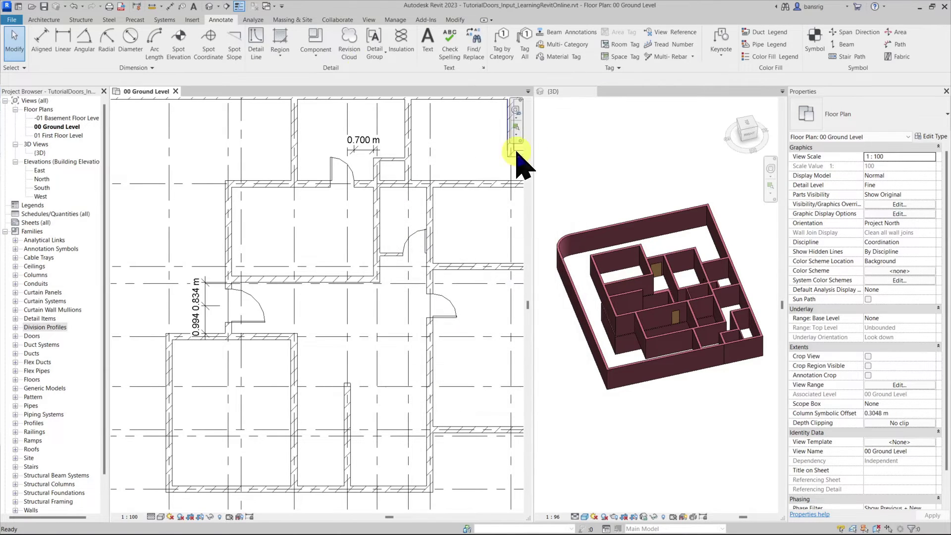
click(198, 20)
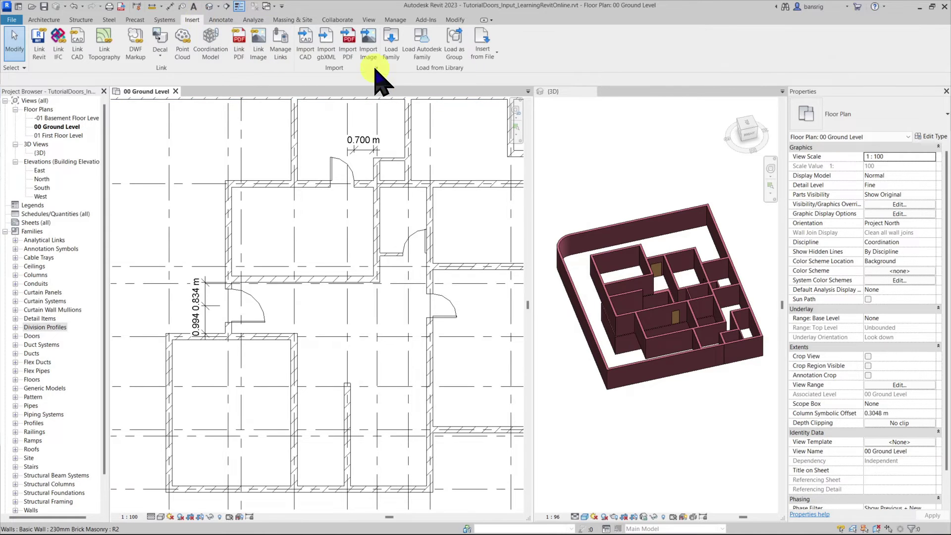
Step: Load the M_Door Tag.rfa family from Annotations > Architectural
click(391, 42)
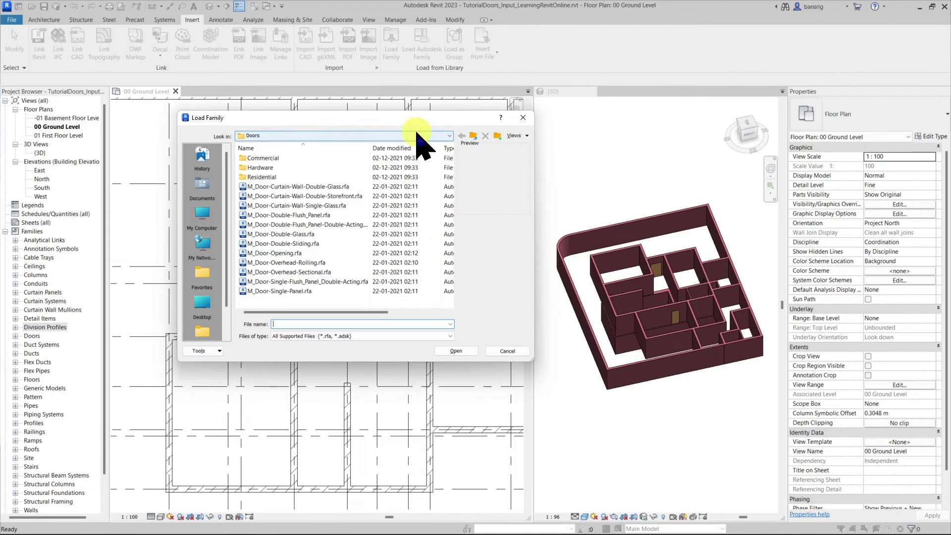
click(472, 135)
double_click(302, 208)
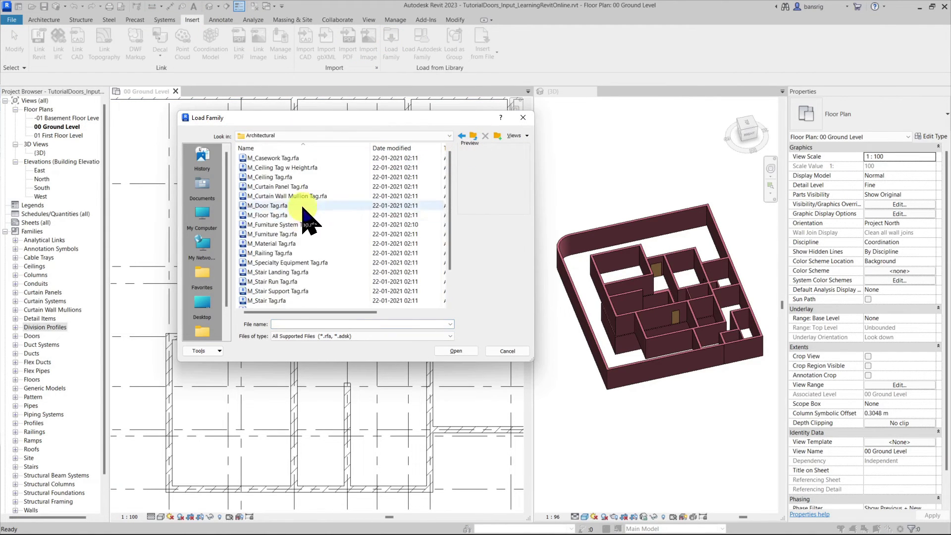
click(277, 206)
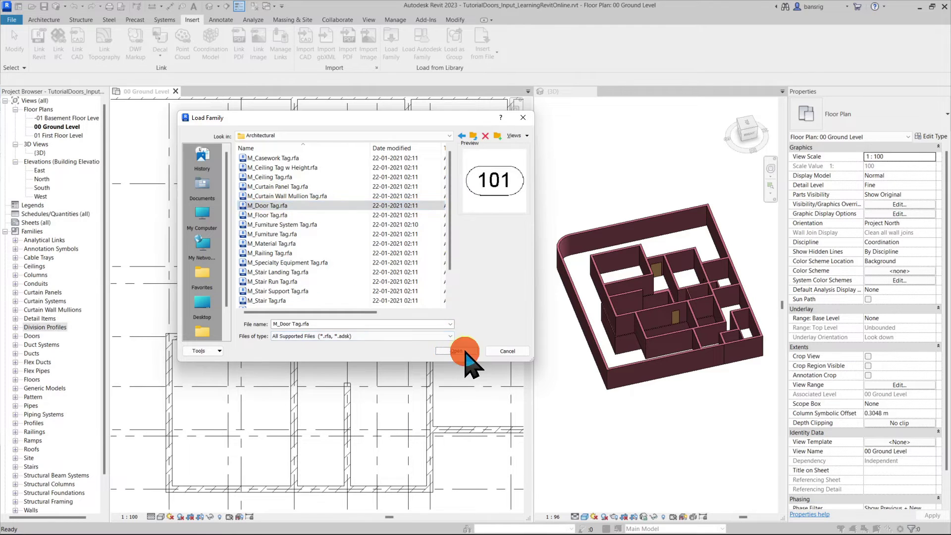
click(456, 351)
Step: Tag all untagged doors in the view with Door Tags via Tag All
click(221, 20)
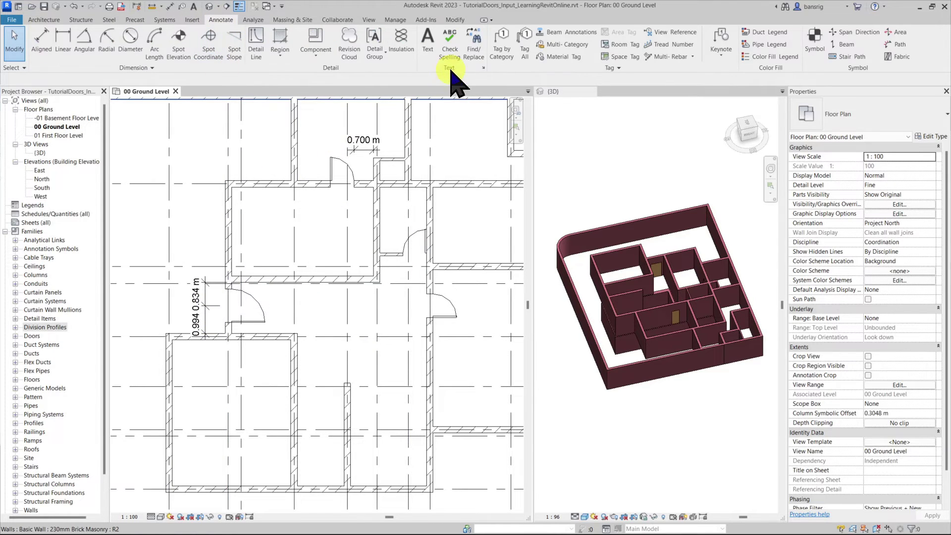
click(525, 39)
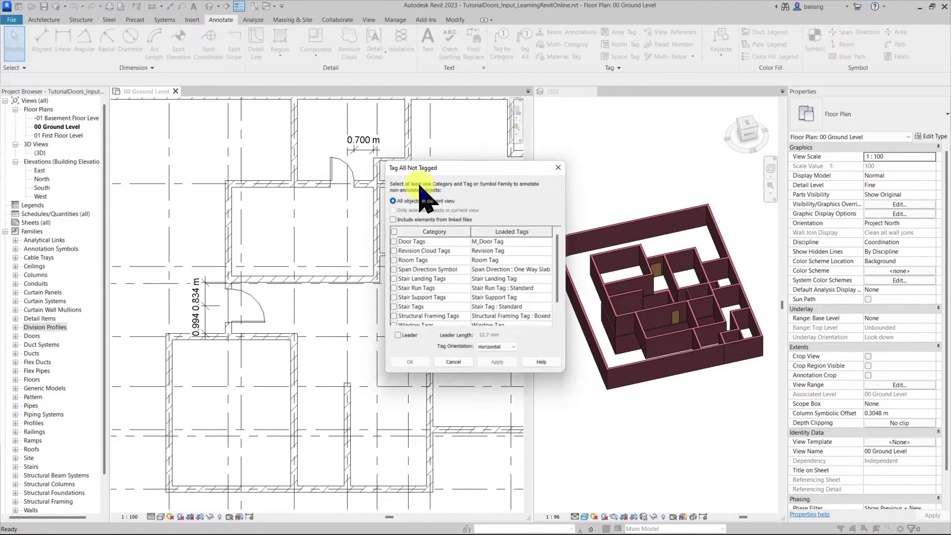
click(392, 241)
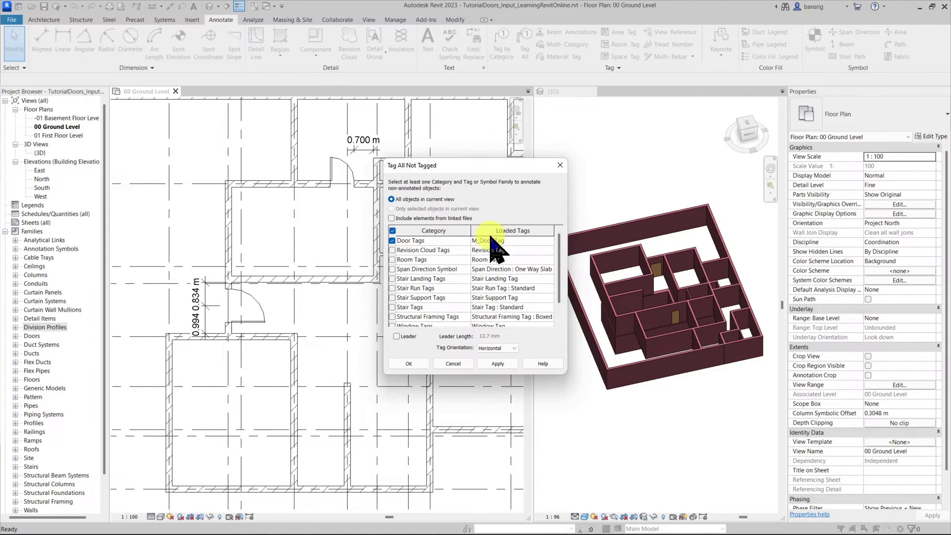
click(410, 364)
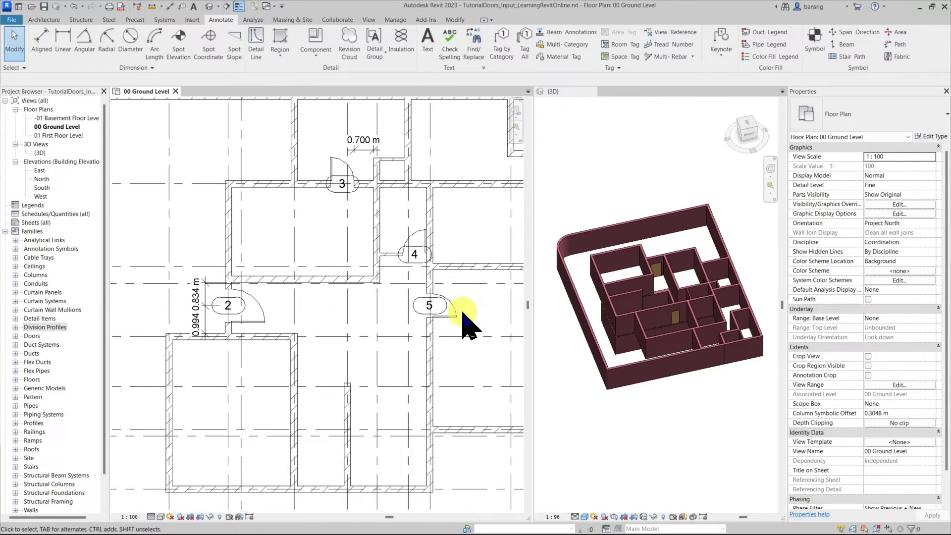
Step: Change the 850 x 2000mm door type's Type Mark from 17 to D1
click(443, 311)
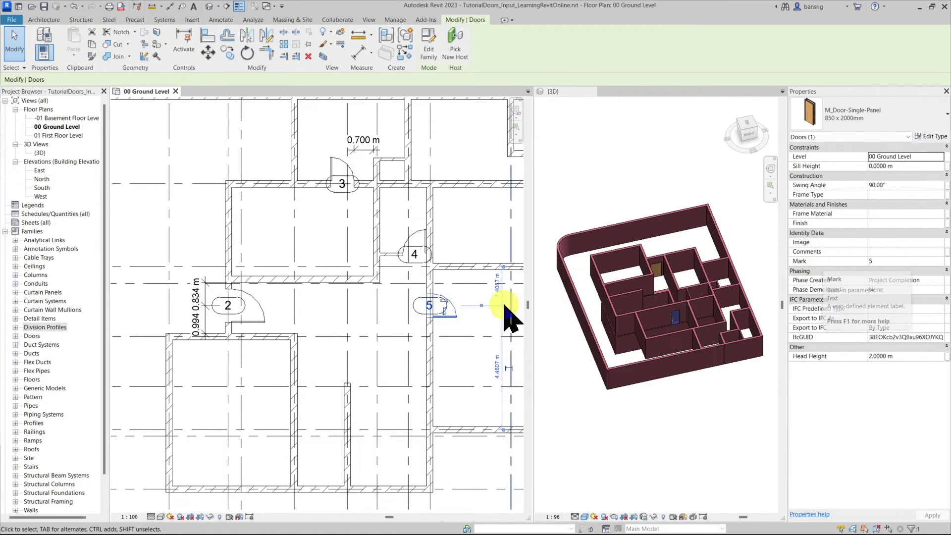
mouse_move(837, 289)
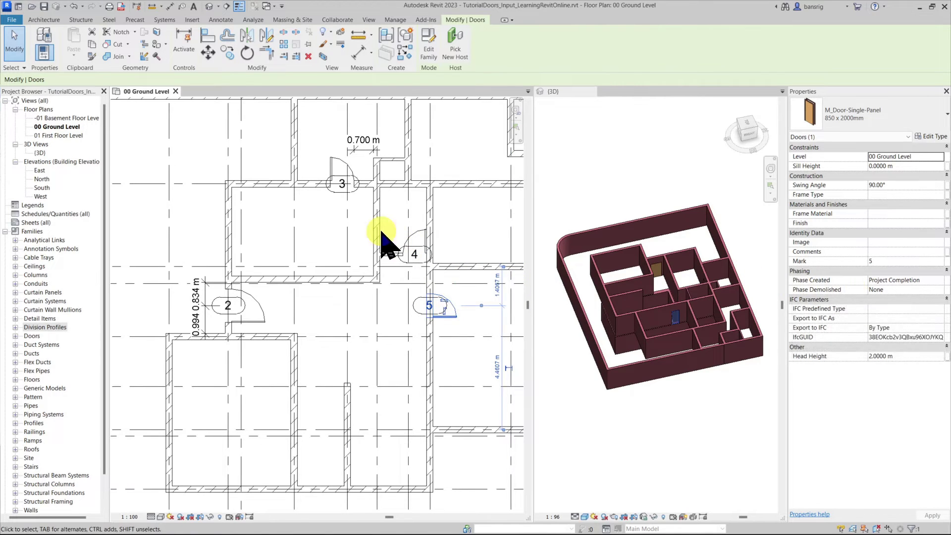
click(345, 169)
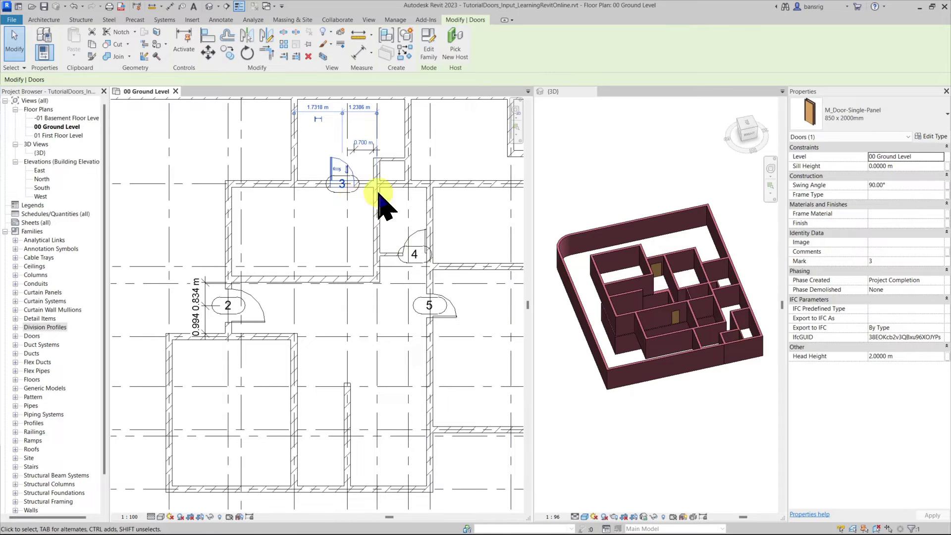
click(931, 136)
scroll(530, 237, down, 5)
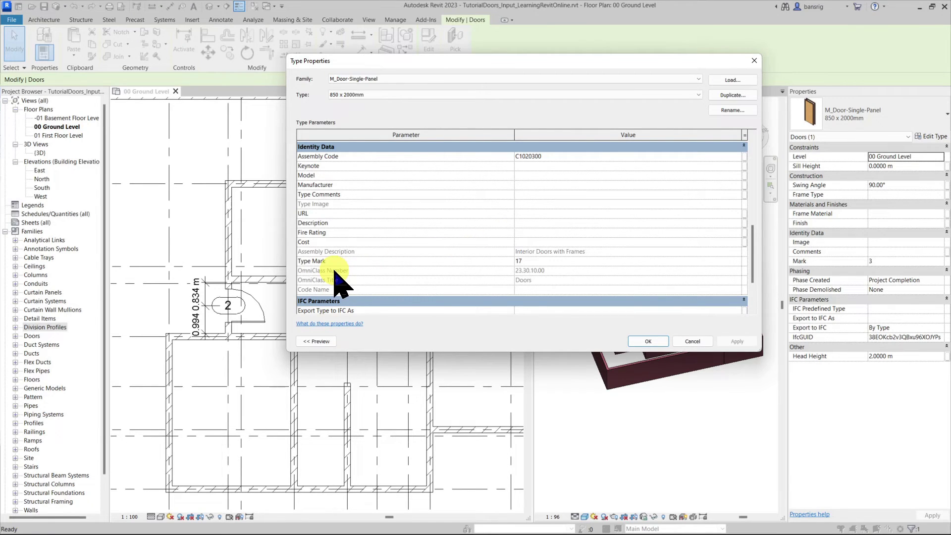
click(545, 260)
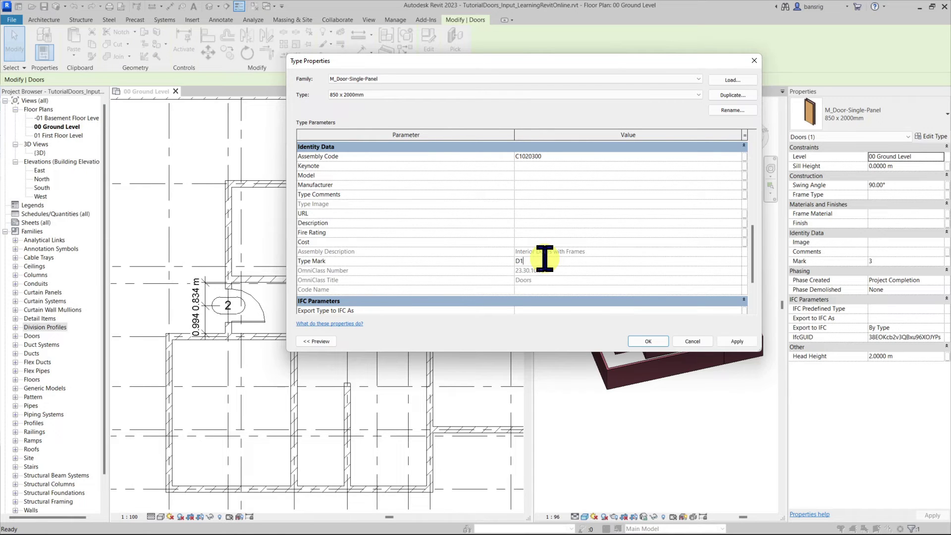
click(639, 341)
Step: Open door tag 3's M_Door Tag family for editing and select its 101 label
key(Escape)
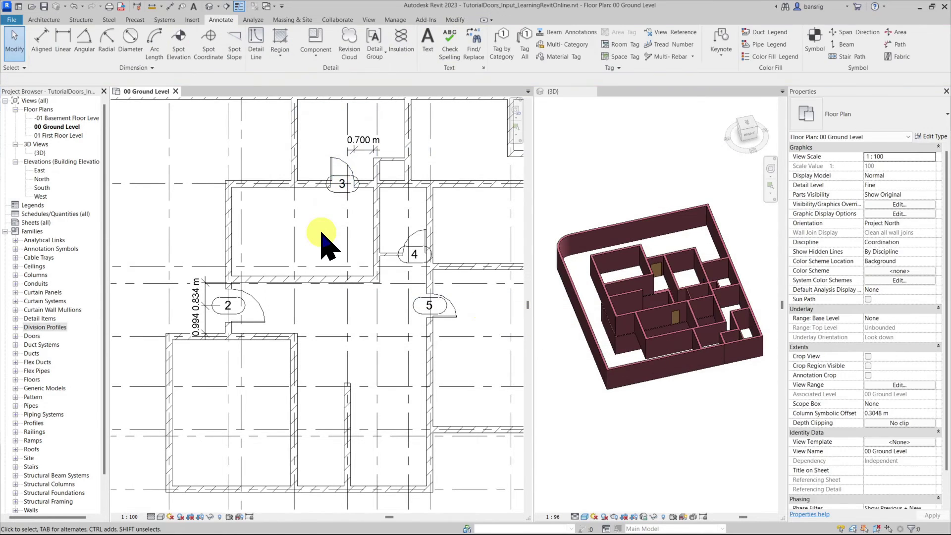
click(341, 208)
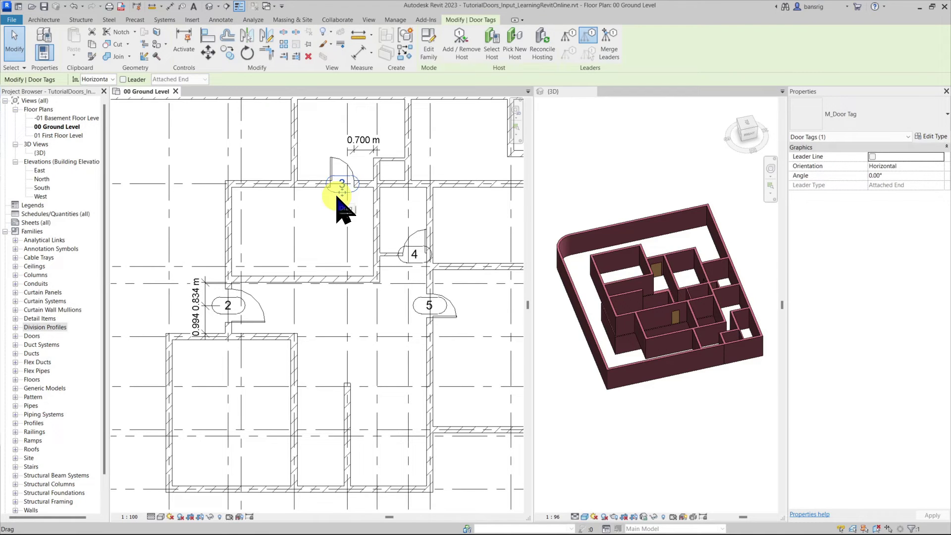
key(Escape)
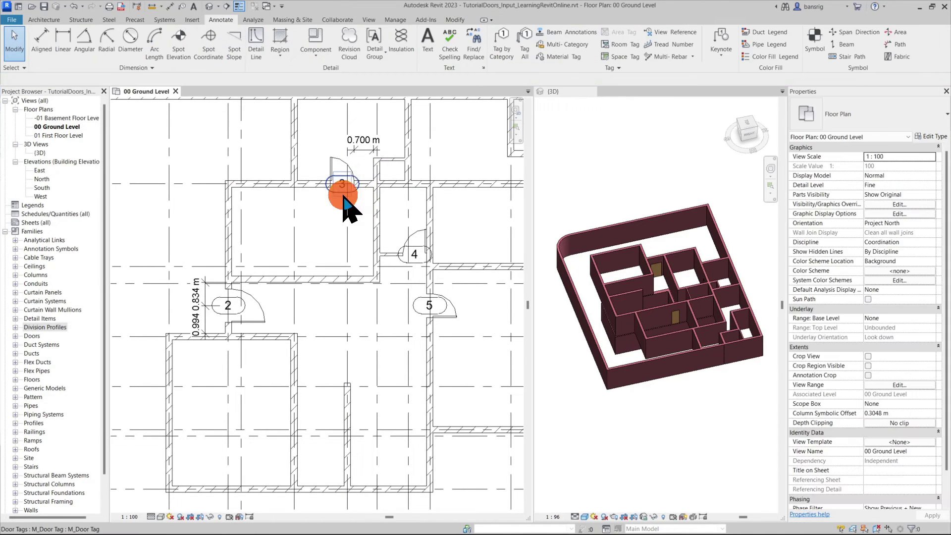
click(344, 198)
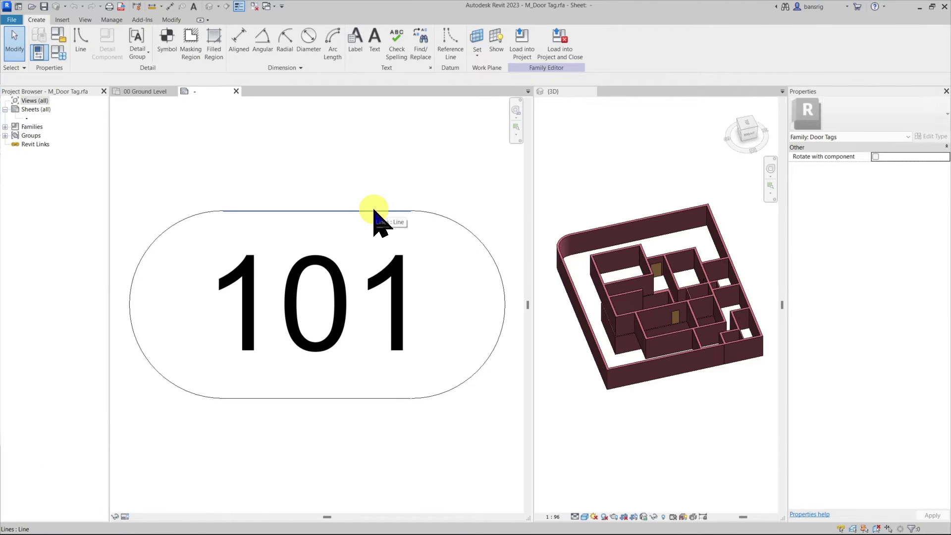
click(284, 283)
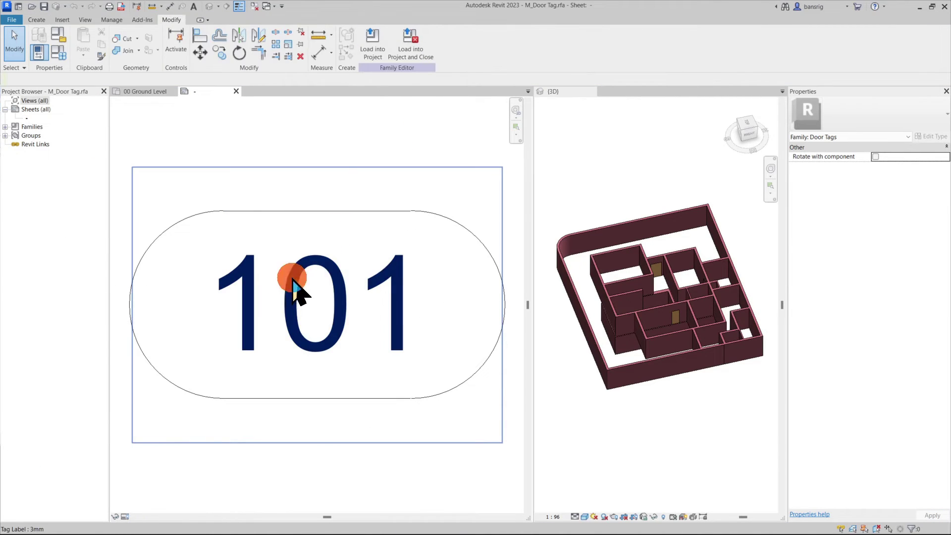
click(291, 280)
Step: Replace Mark with Type Mark in the tag label and load the family into the project
click(888, 166)
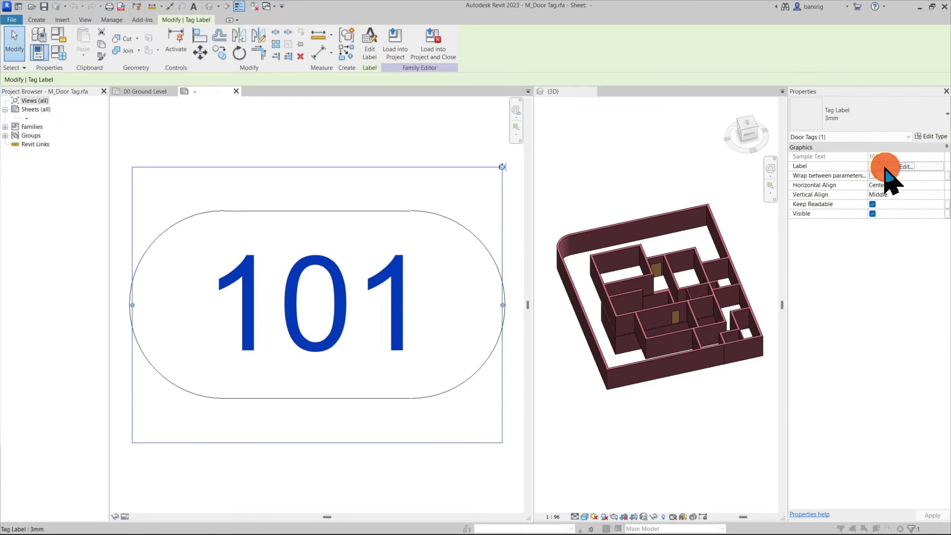
click(446, 232)
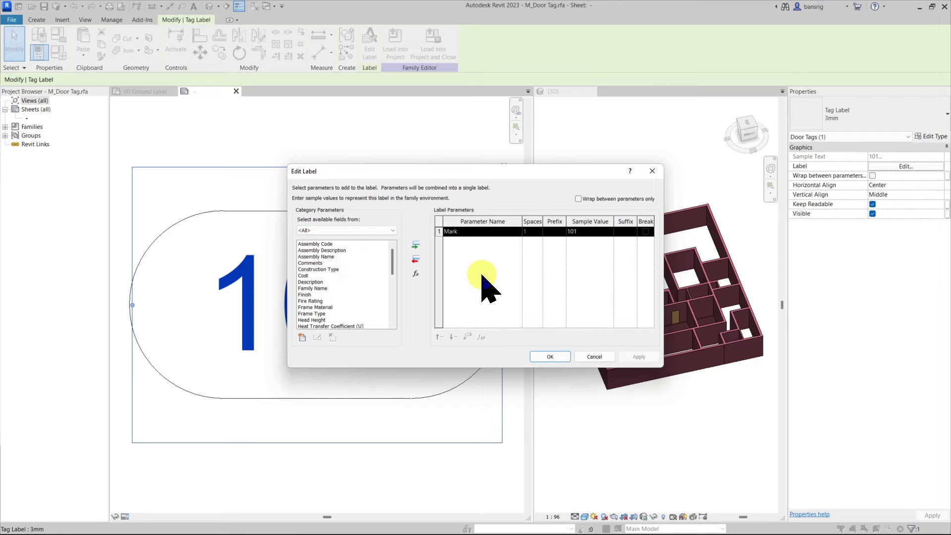
click(418, 261)
click(304, 294)
scroll(346, 292, down, 10)
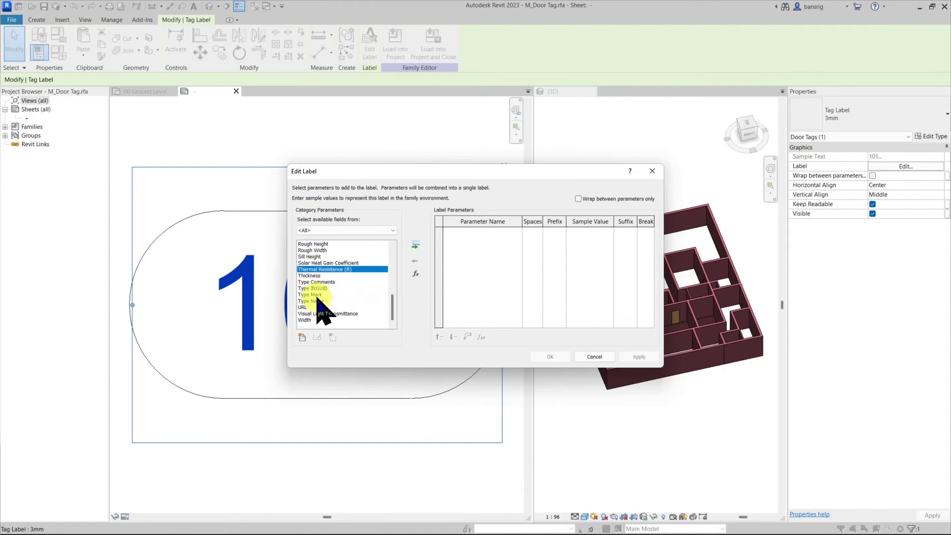
click(317, 288)
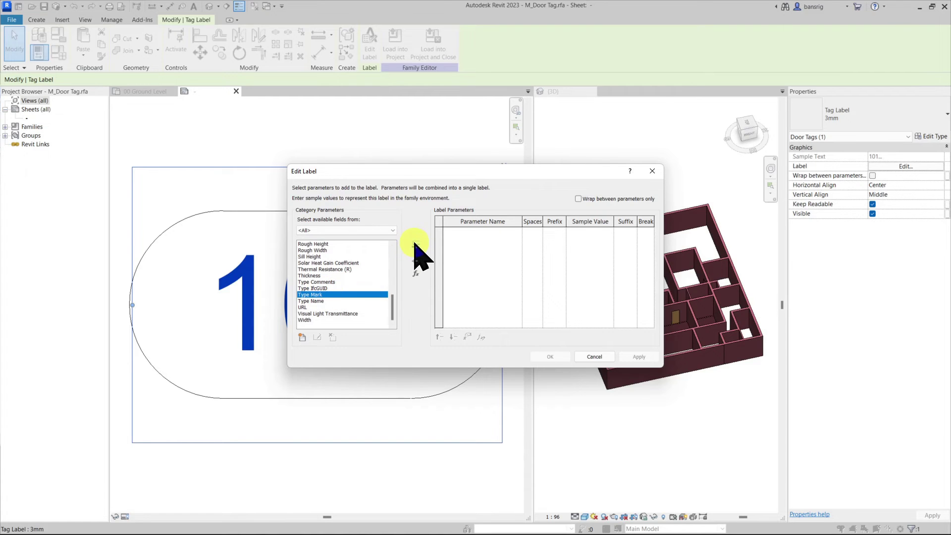
click(414, 245)
click(550, 357)
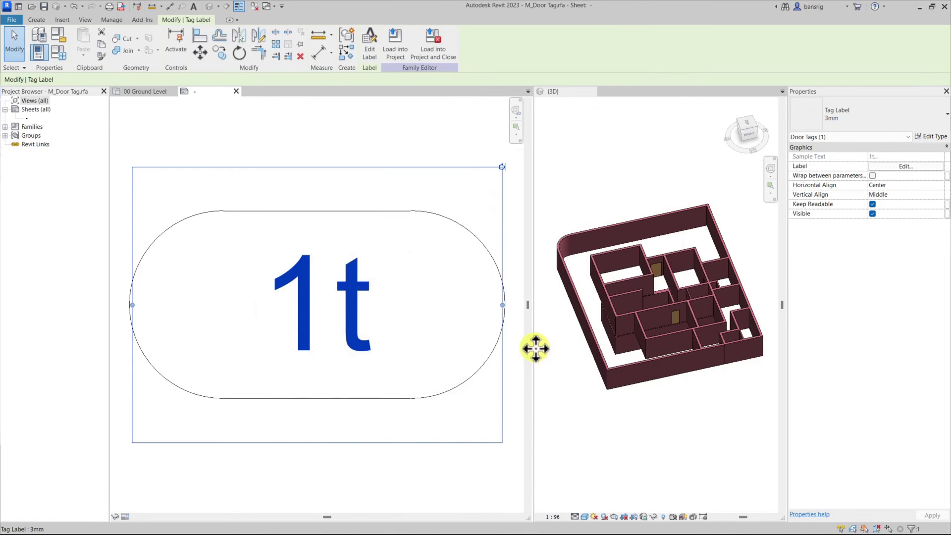
click(395, 44)
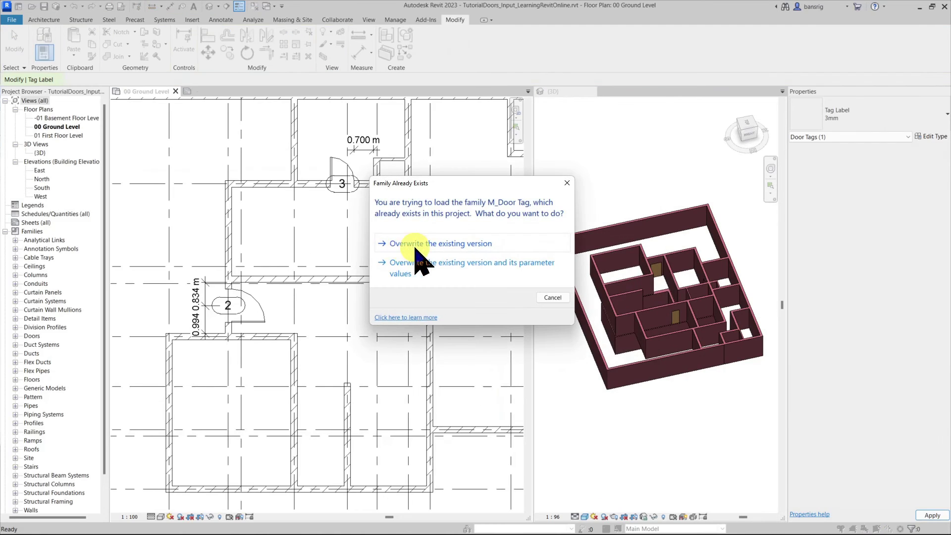
Step: Overwrite the existing door tag family and check door 18's type properties
click(415, 244)
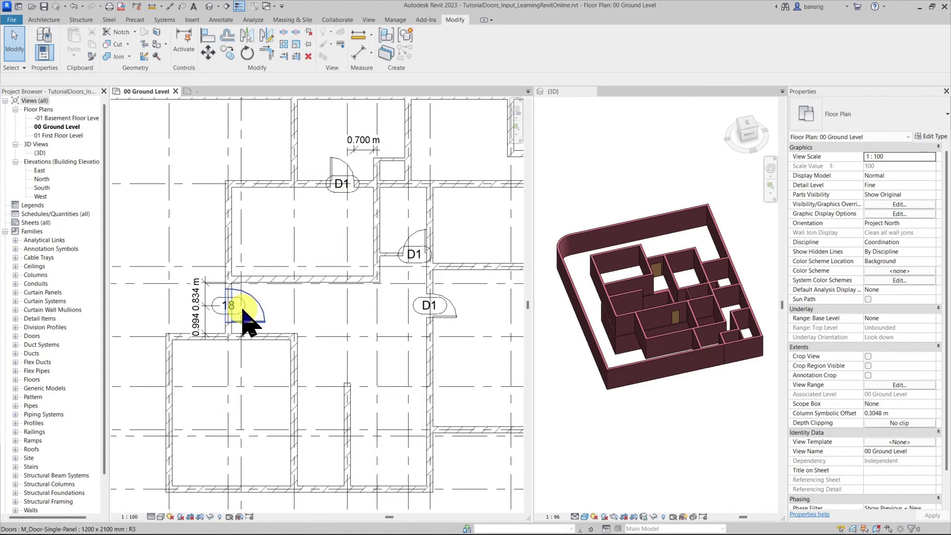
click(263, 317)
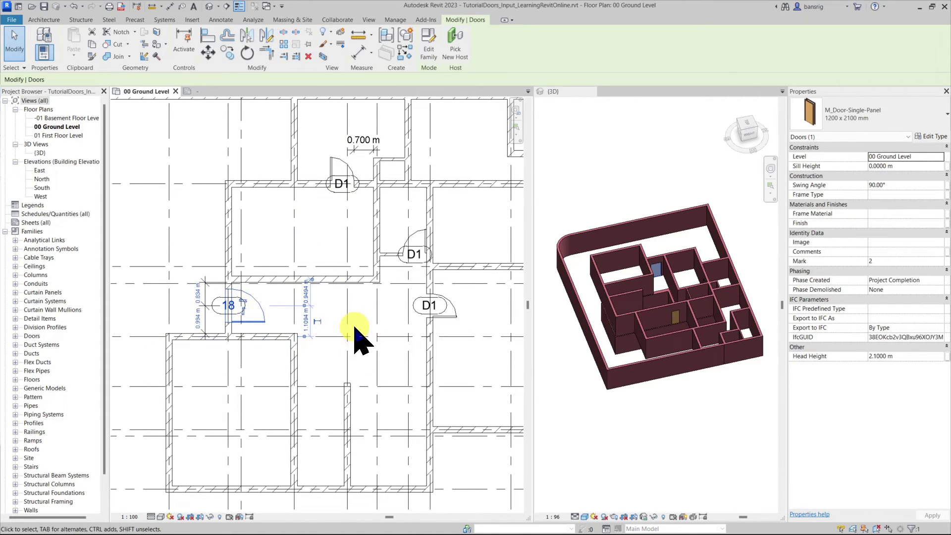
click(931, 137)
scroll(587, 275, down, 3)
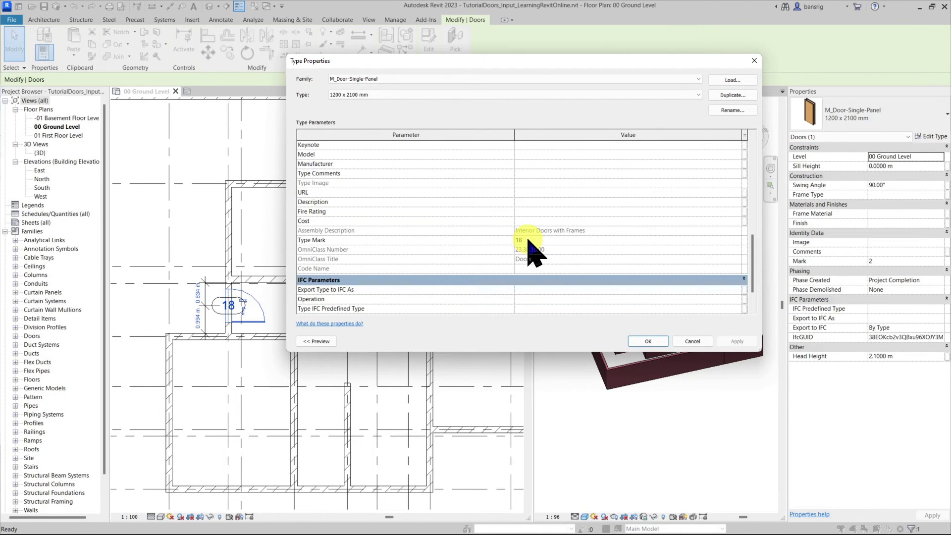
key(Return)
Step: Retag the 1200 x 2100 mm door as D2, accepting the type-parameter change, and verify it
click(228, 305)
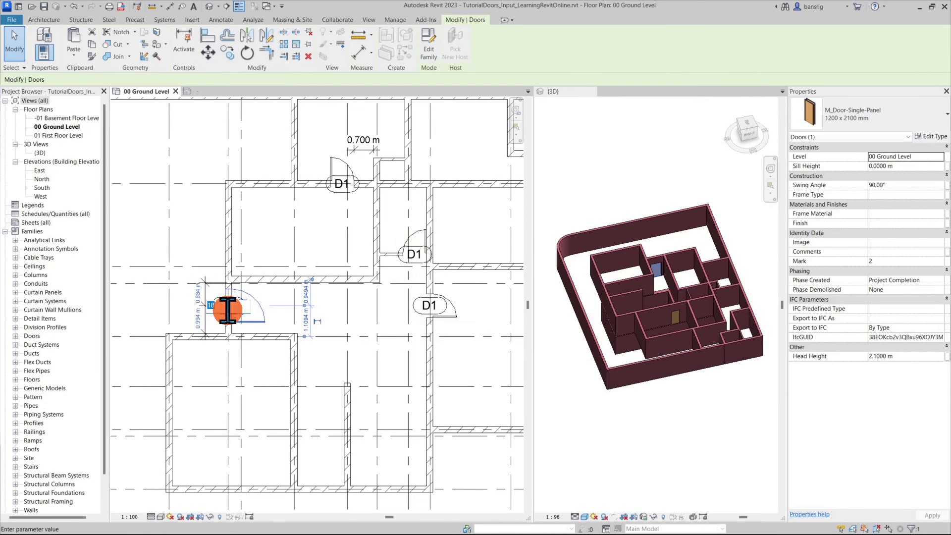
text(d2)
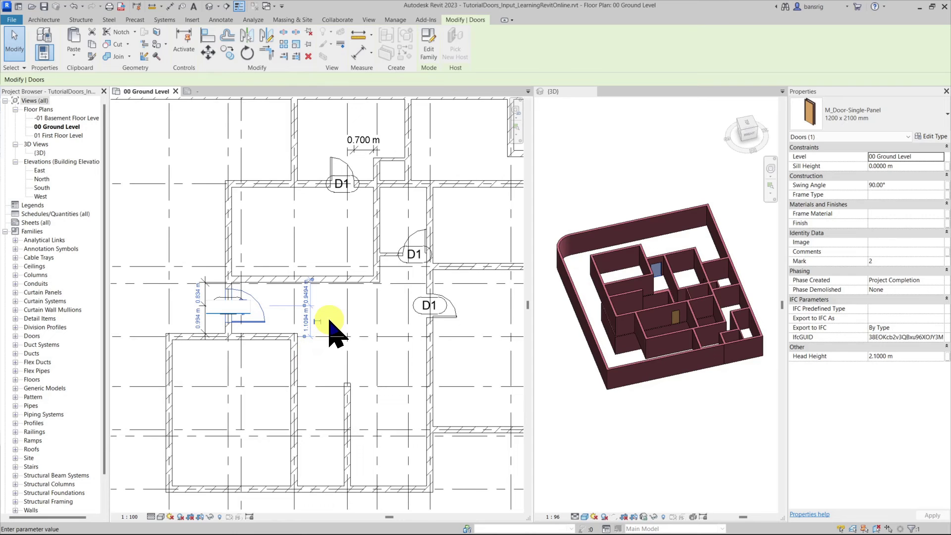
click(346, 302)
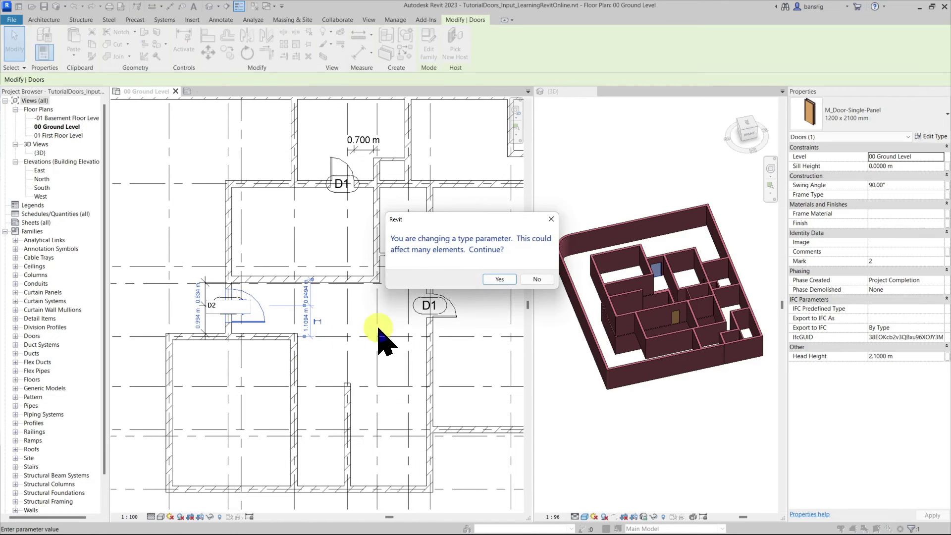
click(496, 274)
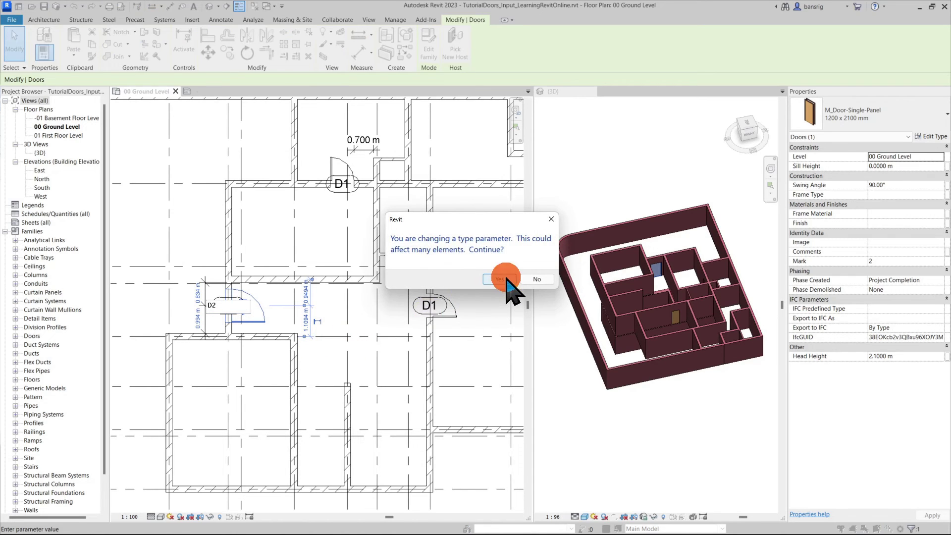
click(931, 136)
scroll(553, 267, down, 5)
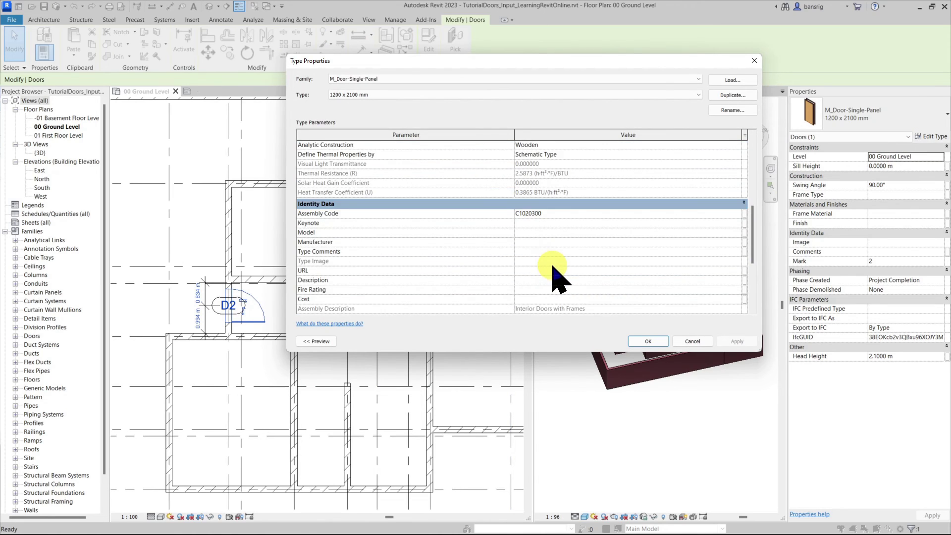
scroll(553, 275, down, 4)
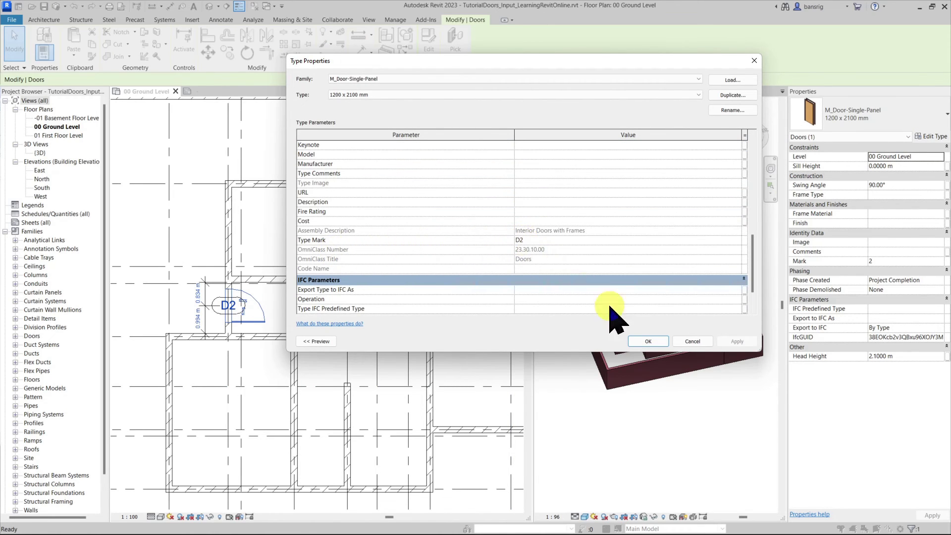
click(638, 341)
click(328, 409)
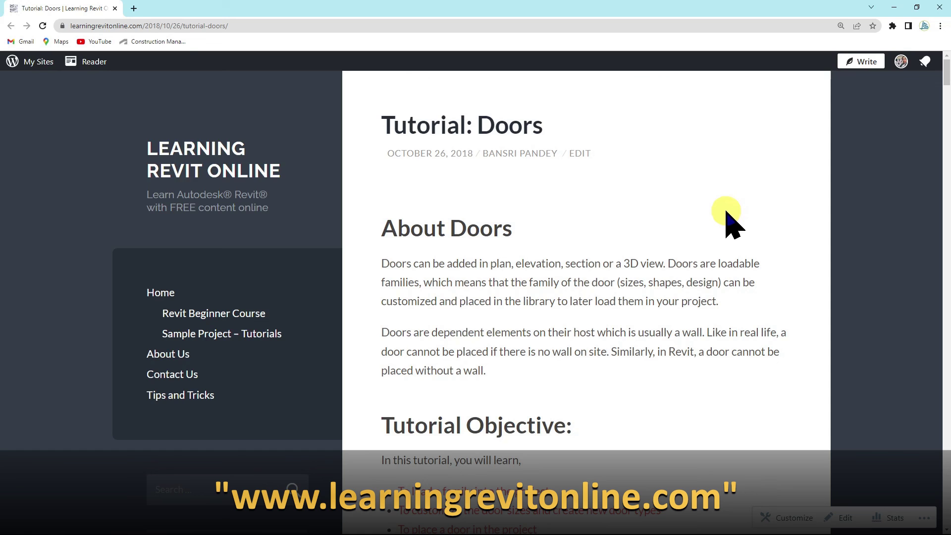
Step: Scroll the Learning Revit Online doors tutorial past the floor-plan image to its Solution section
scroll(731, 223, down, 12)
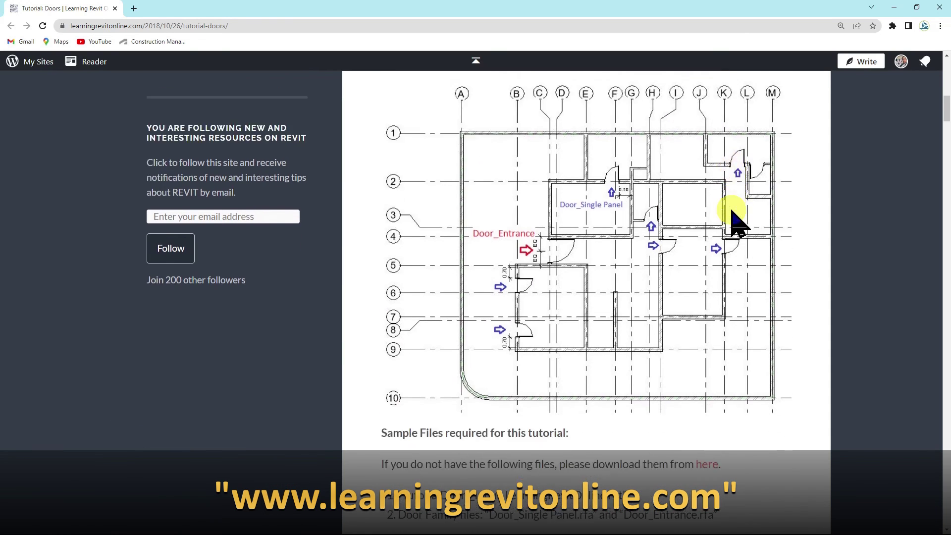
scroll(738, 223, down, 10)
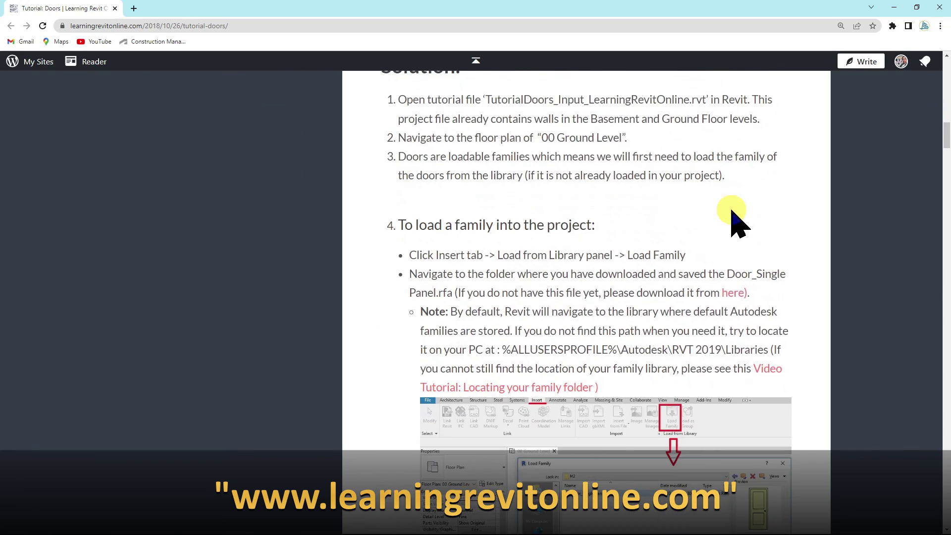